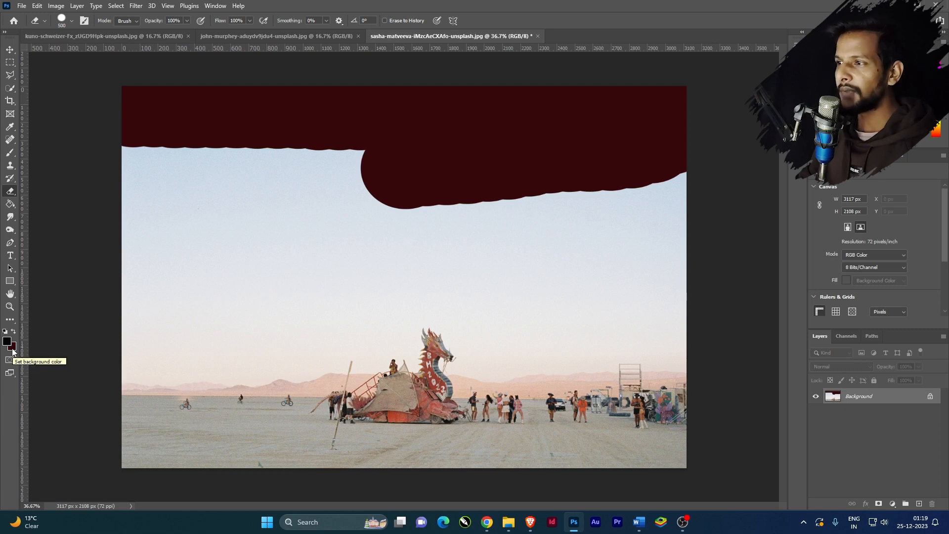
Step: Set the background color to black (#000000) and erase a wide wavy band across the upper sky of the locked Background layer
click(13, 350)
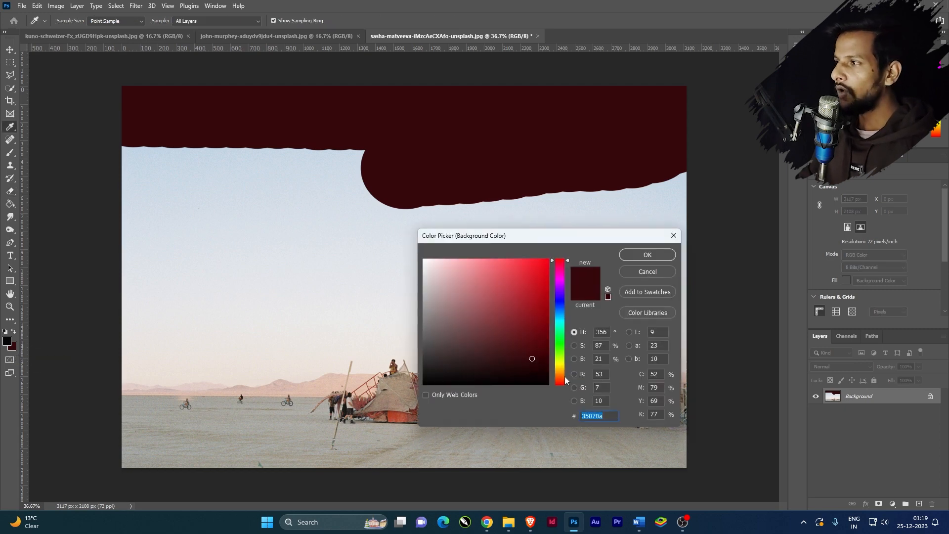
drag(529, 357, 424, 385)
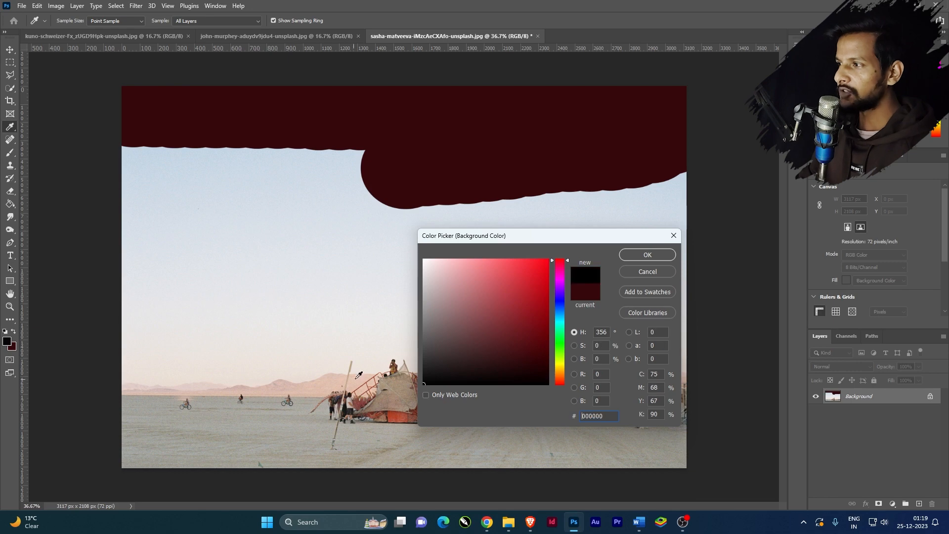
click(659, 254)
key(e)
mouse_move(589, 203)
mouse_down()
mouse_move(489, 220)
mouse_move(422, 202)
mouse_move(372, 167)
mouse_move(268, 161)
mouse_move(153, 148)
mouse_up()
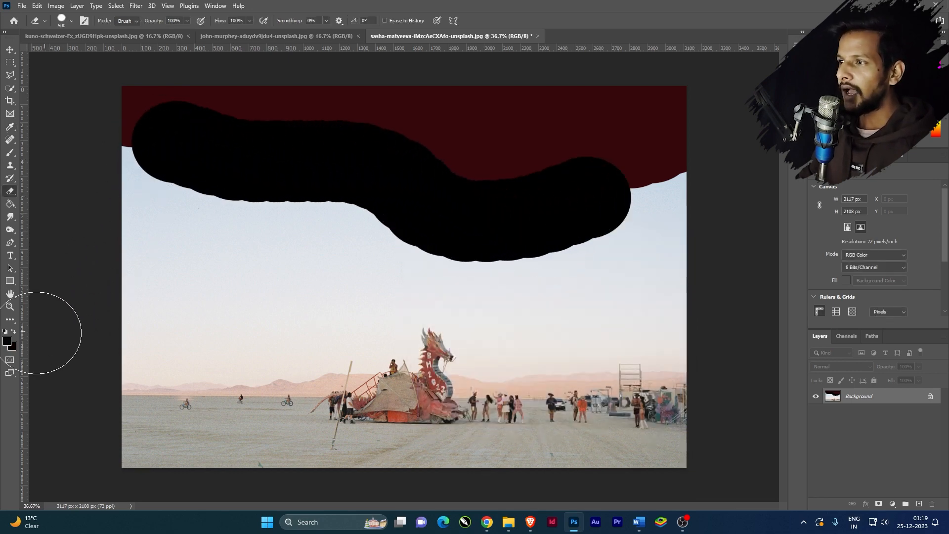
Step: Set the background color to white (#ffffff) and erase a band across the right half of the sky
click(12, 348)
drag(498, 313, 412, 235)
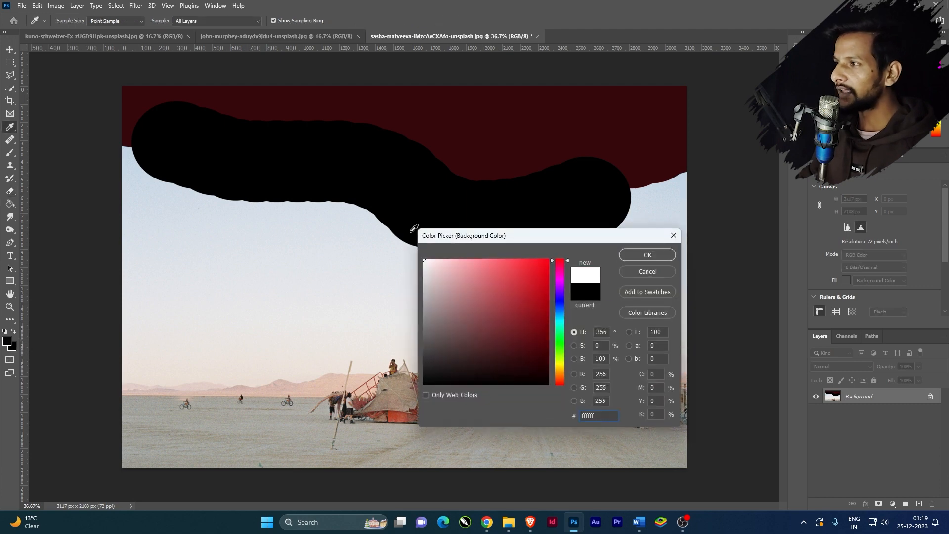
click(647, 255)
mouse_move(611, 166)
mouse_down()
mouse_move(638, 224)
mouse_move(355, 233)
mouse_up()
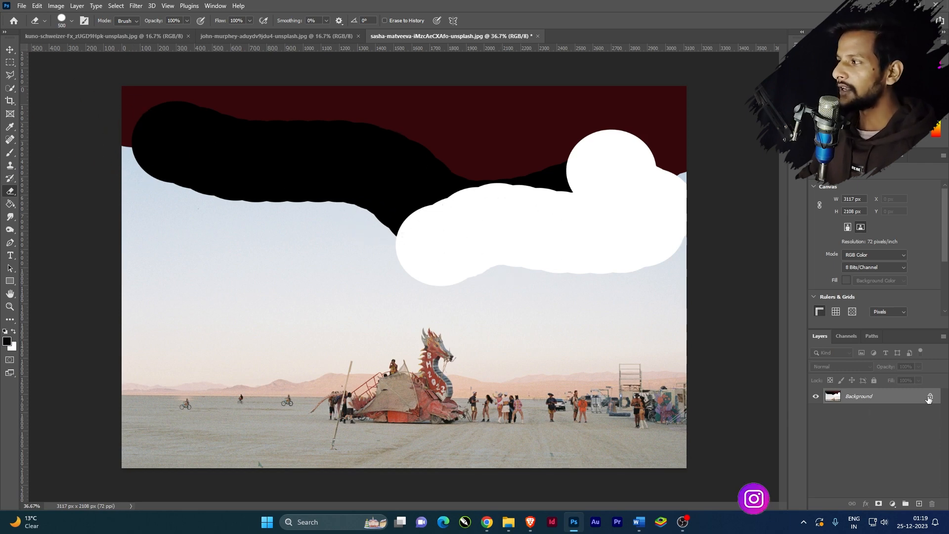
Step: Unlock the Background layer and erase the painted upper sky to transparency, undoing the first pass and erasing again
double_click(891, 401)
click(553, 155)
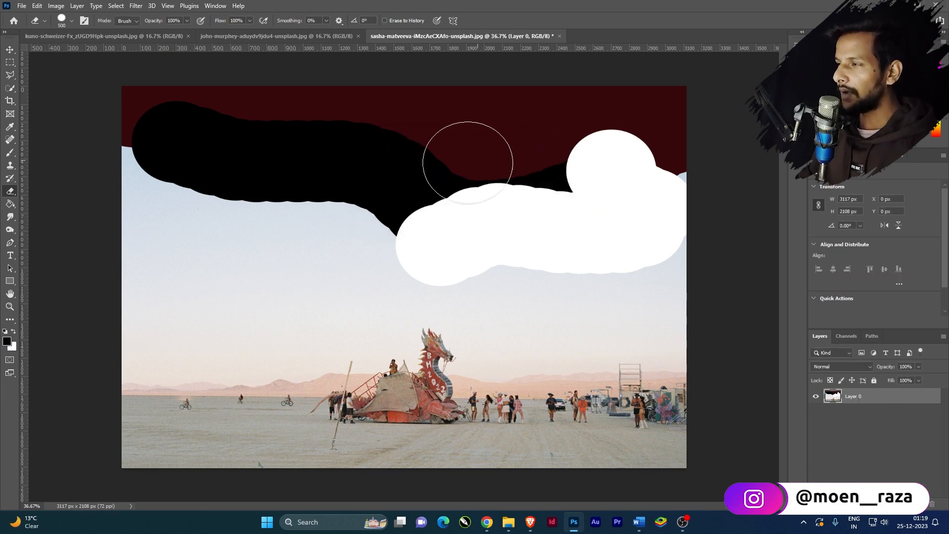
mouse_move(128, 102)
mouse_down()
mouse_move(229, 117)
mouse_move(483, 110)
mouse_move(667, 142)
mouse_move(598, 166)
mouse_move(96, 168)
mouse_move(374, 175)
mouse_move(699, 218)
mouse_move(341, 257)
mouse_move(105, 212)
mouse_move(635, 269)
mouse_move(756, 96)
mouse_up()
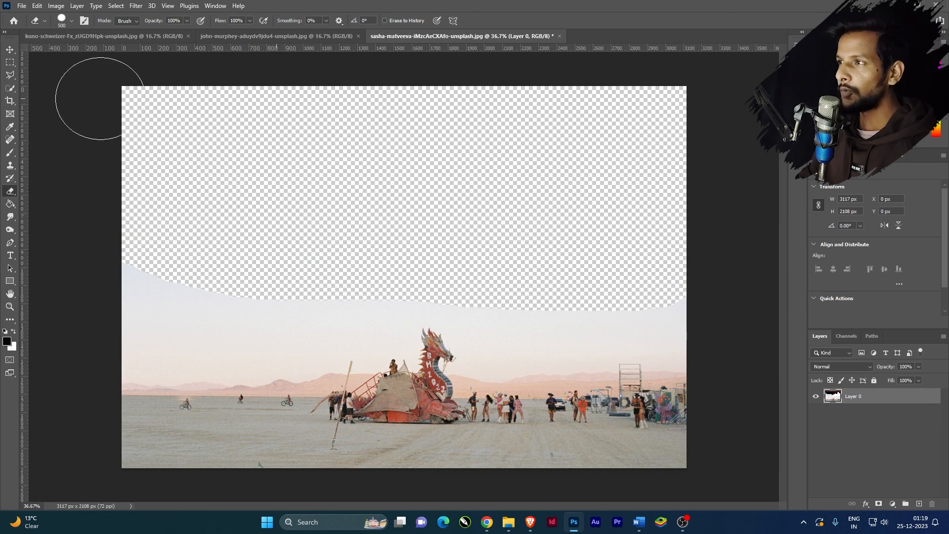
key(ctrl+z)
mouse_move(450, 144)
mouse_down()
mouse_move(540, 80)
mouse_move(377, 163)
mouse_move(95, 95)
mouse_move(351, 165)
mouse_up()
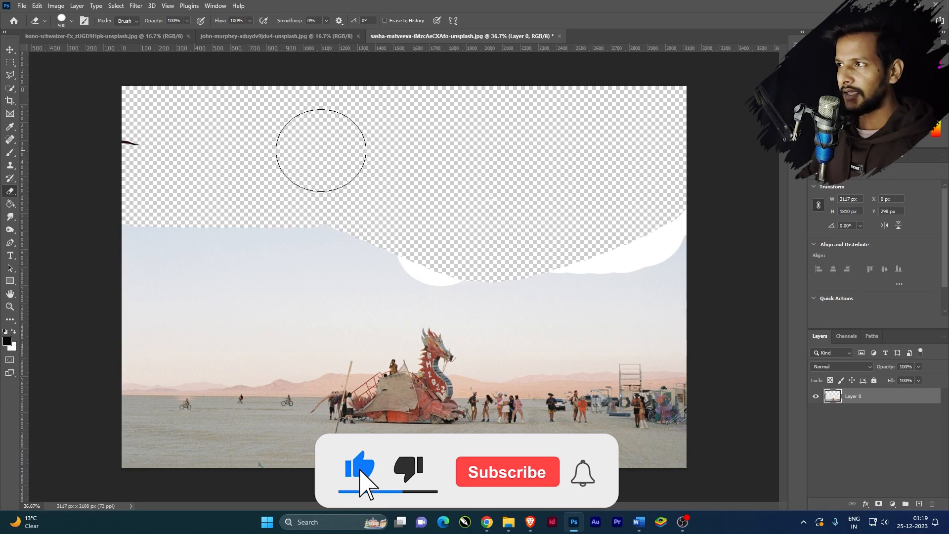
Step: Set the eraser size to 114 px and erase the leftover dark mark at the left edge of the sky
right_click(341, 147)
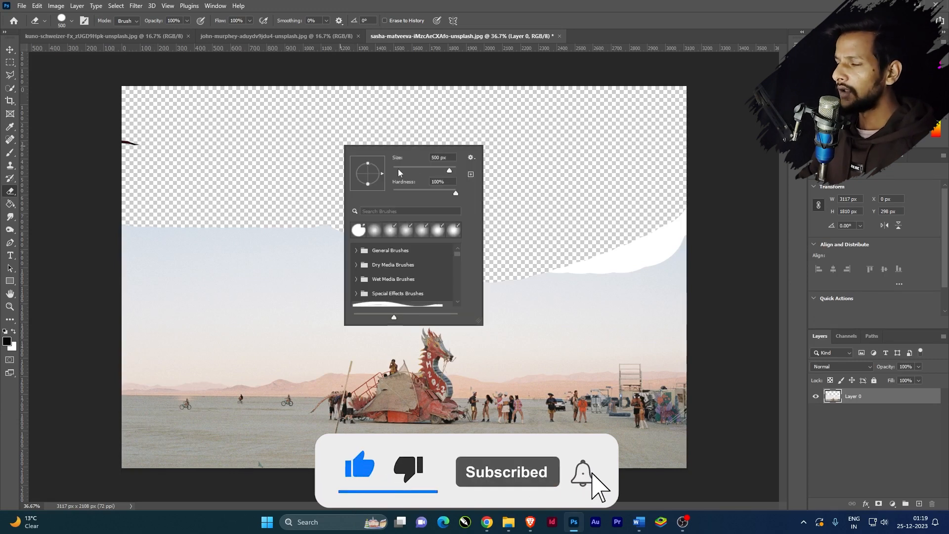
right_click(299, 142)
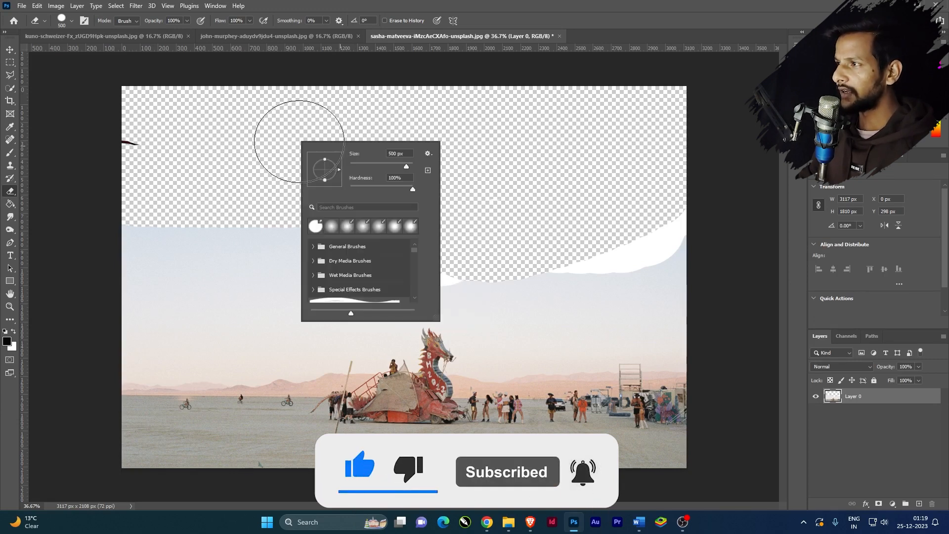
click(385, 165)
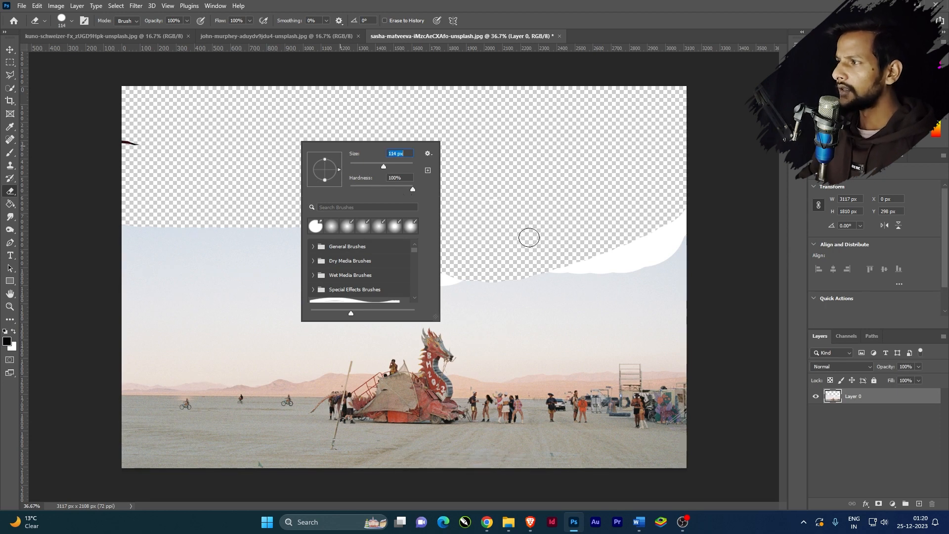
right_click(341, 165)
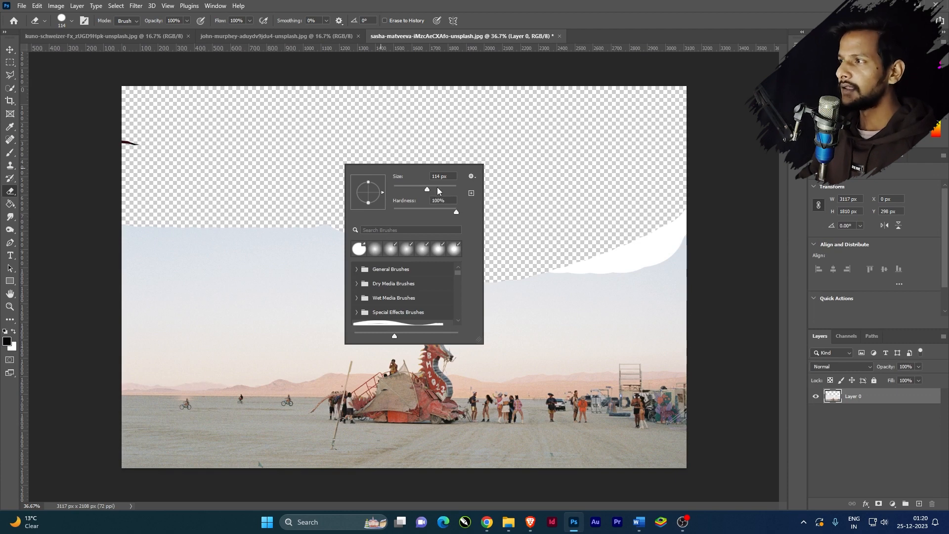
click(570, 185)
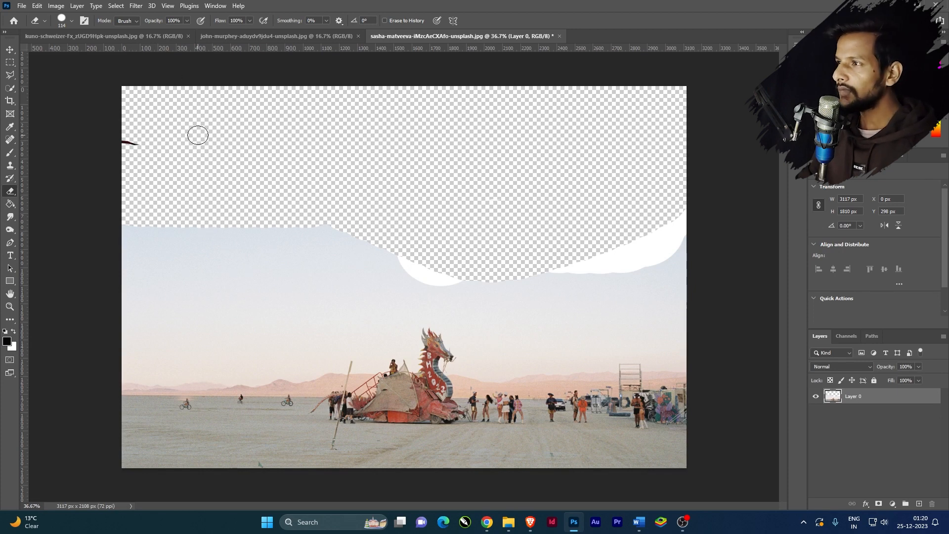
drag(193, 142, 120, 137)
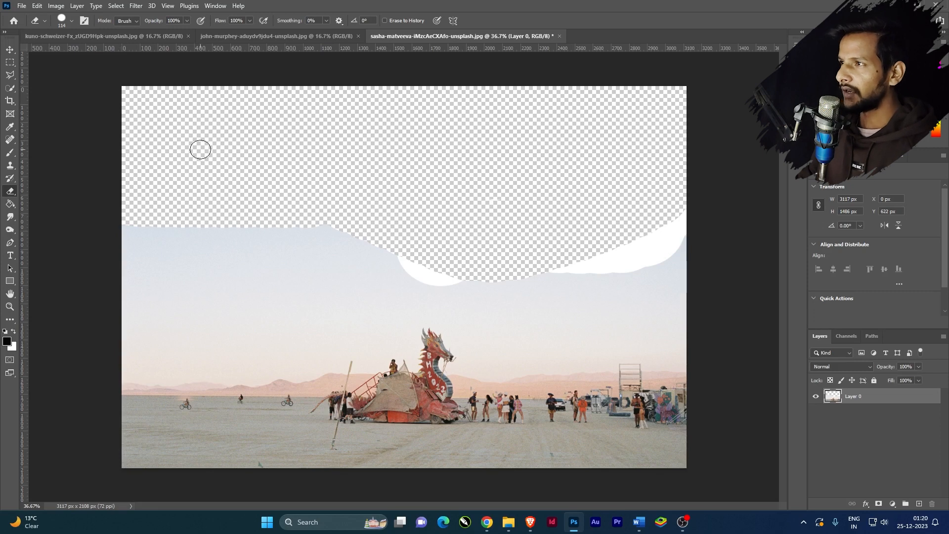
Step: Switch to the Background Eraser Tool, look through the other open photos, and undo all erasing on the dragon photo
right_click(13, 194)
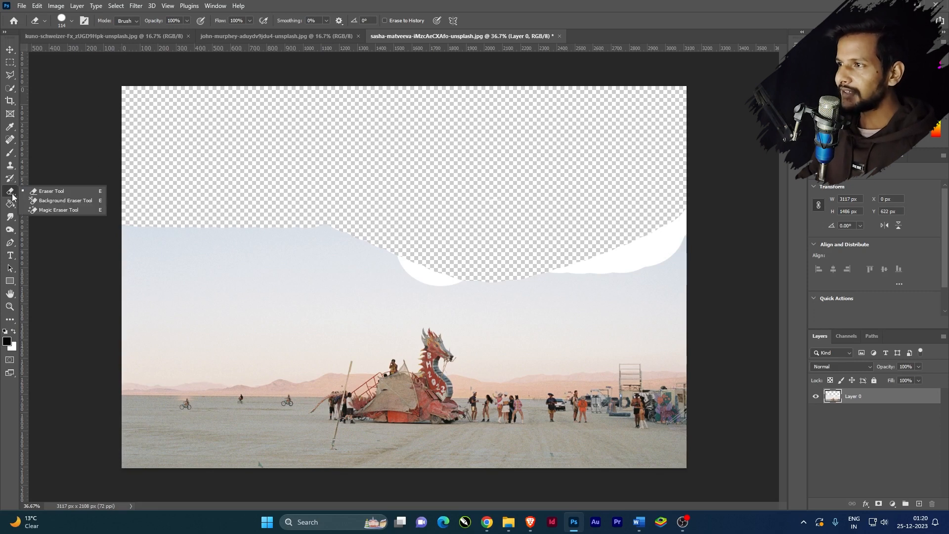
click(65, 201)
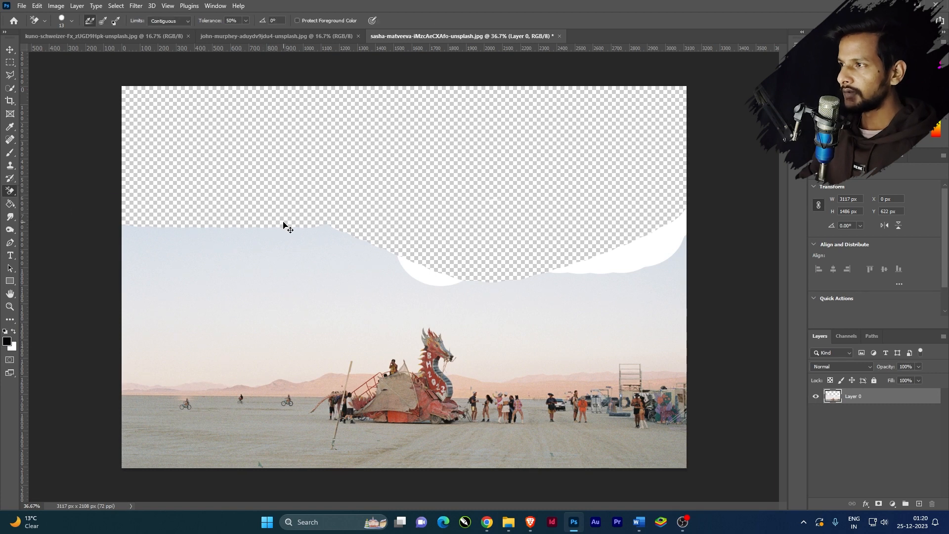
click(293, 35)
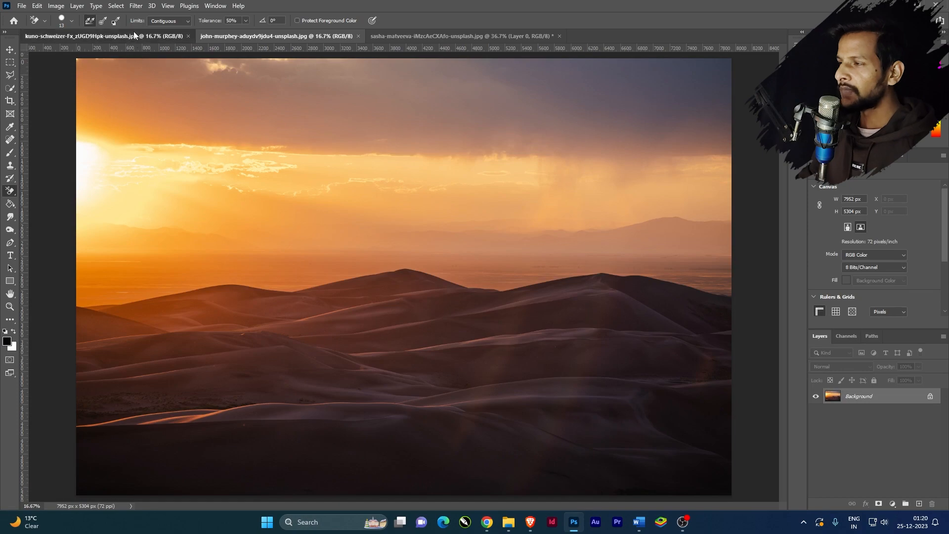
click(133, 33)
scroll(304, 145, up, 3)
scroll(371, 138, down, 2)
scroll(387, 149, up, 2)
click(405, 36)
key(ctrl+z)
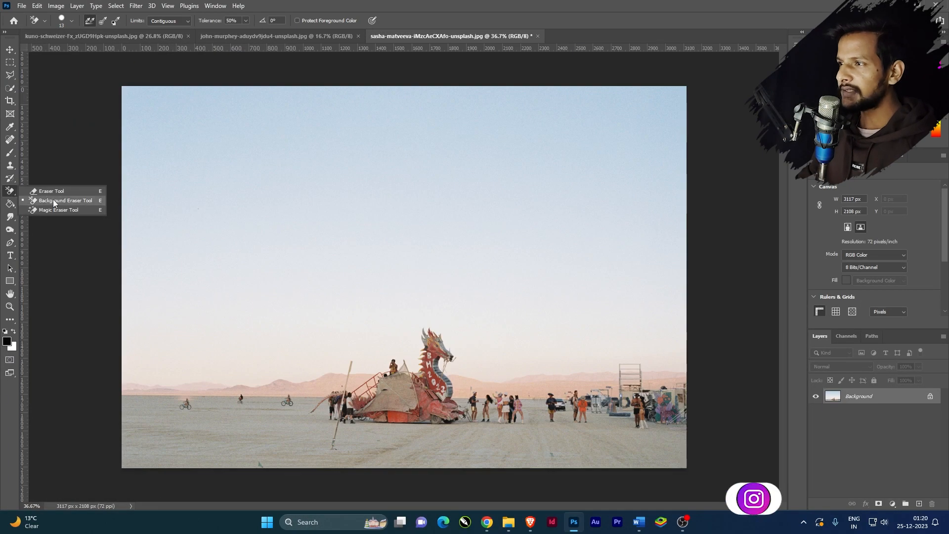
Step: Resize the Background Eraser brush, try erasing a strip of sky over the mountains left of the dragon car, and undo it
drag(312, 217, 360, 230)
scroll(368, 241, up, 1)
scroll(198, 295, up, 2)
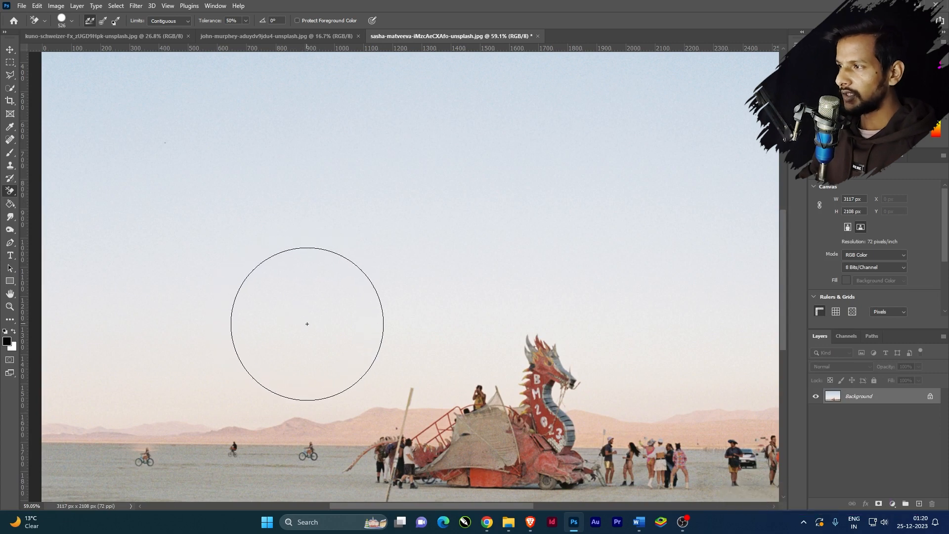
drag(313, 327, 271, 328)
mouse_move(327, 387)
mouse_down()
mouse_move(329, 396)
mouse_move(290, 399)
mouse_move(242, 391)
mouse_up()
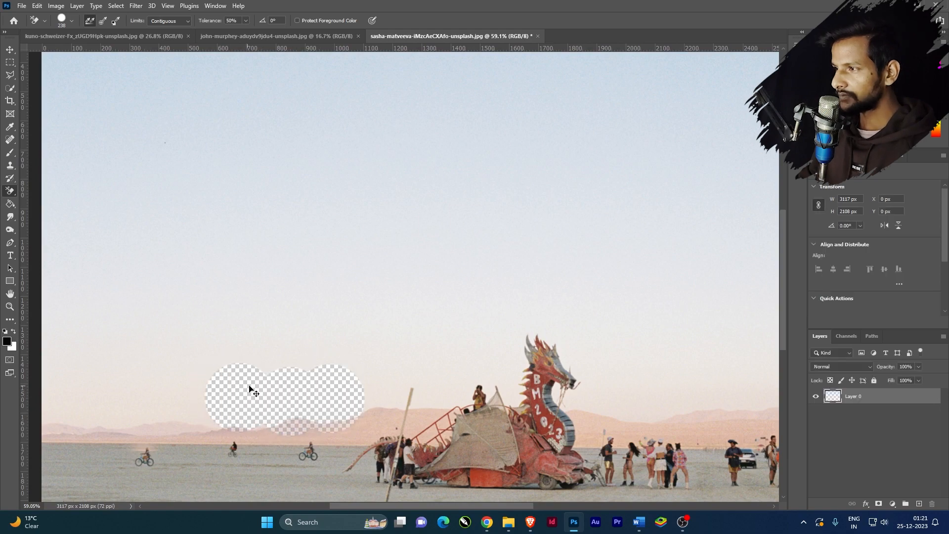
key(ctrl+z)
Step: Erase a row of six overlapping spots of sky just above the mountains left of the dragon car with the Background Eraser
scroll(322, 377, up, 5)
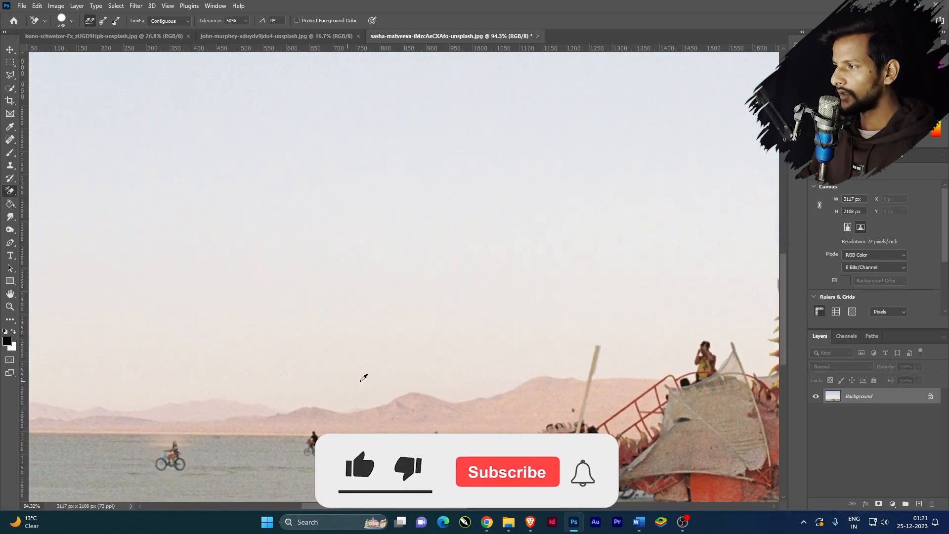
click(460, 351)
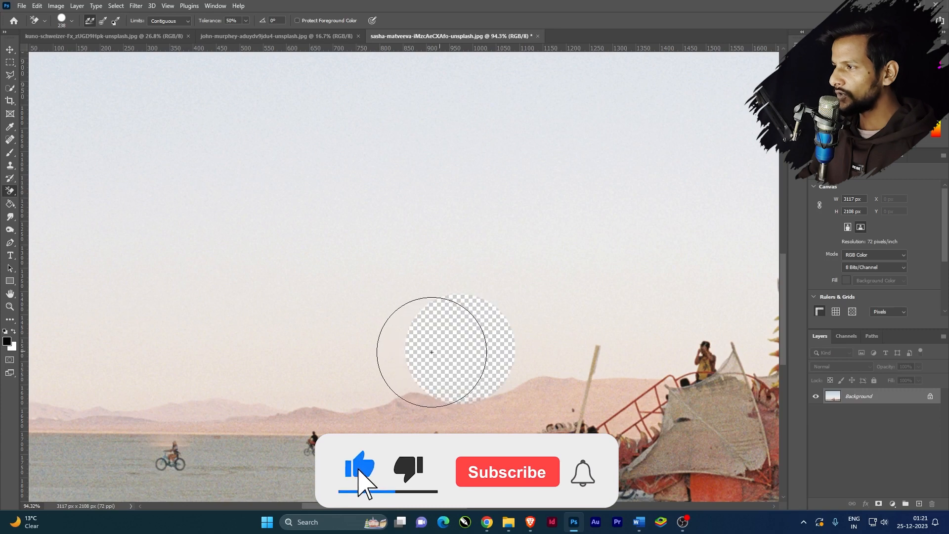
click(381, 351)
click(306, 360)
click(239, 351)
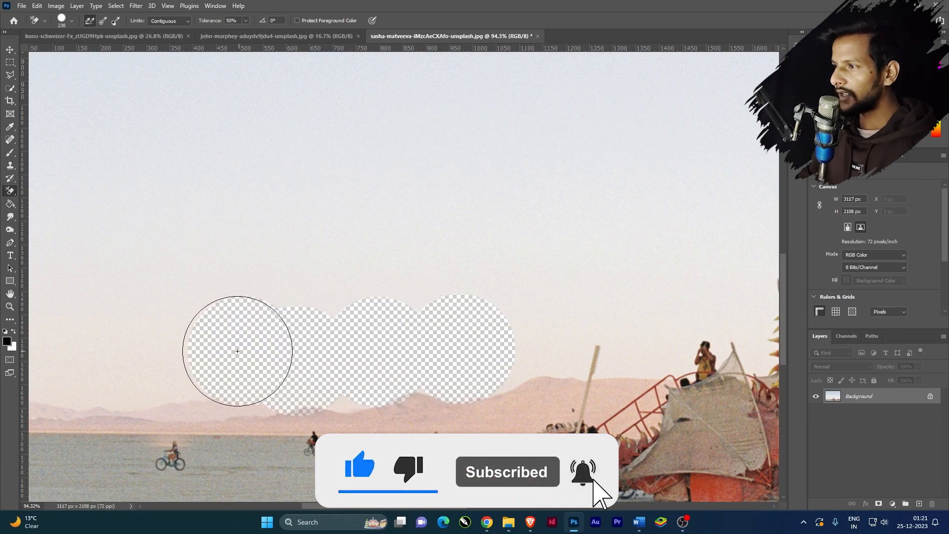
click(178, 351)
click(104, 350)
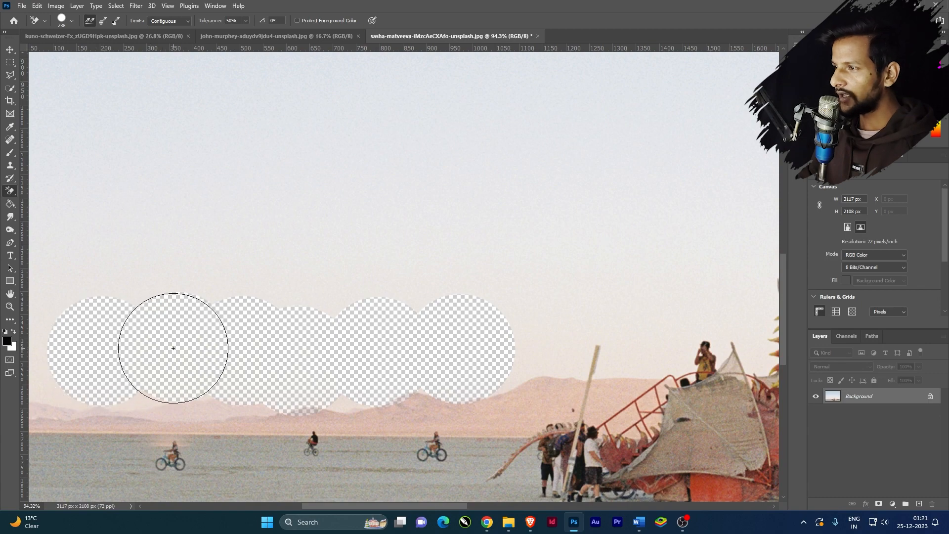
Step: Try erasing a single spot of sky just above the dragon's head, and undo it
scroll(437, 330, down, 4)
scroll(447, 341, up, 5)
scroll(453, 362, down, 4)
scroll(484, 418, up, 4)
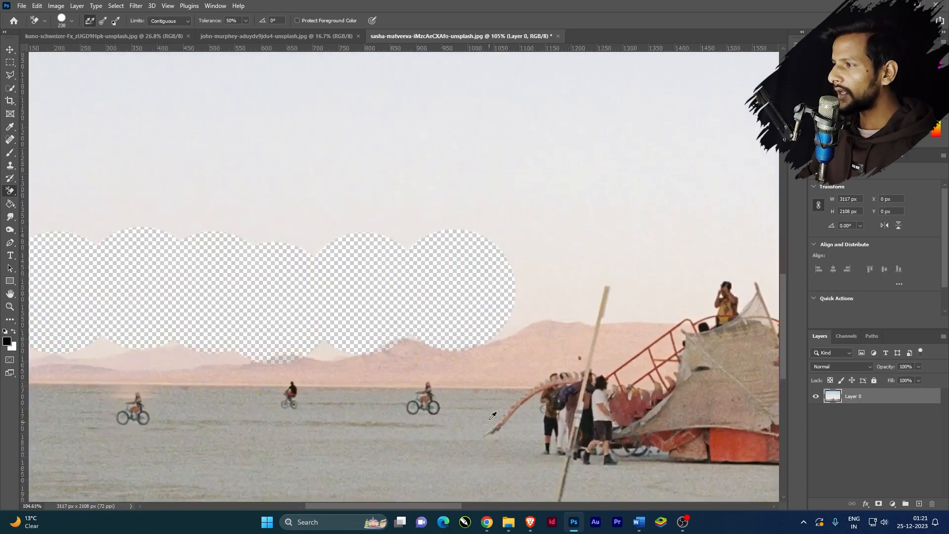
scroll(435, 376, down, 4)
scroll(682, 291, up, 3)
click(512, 249)
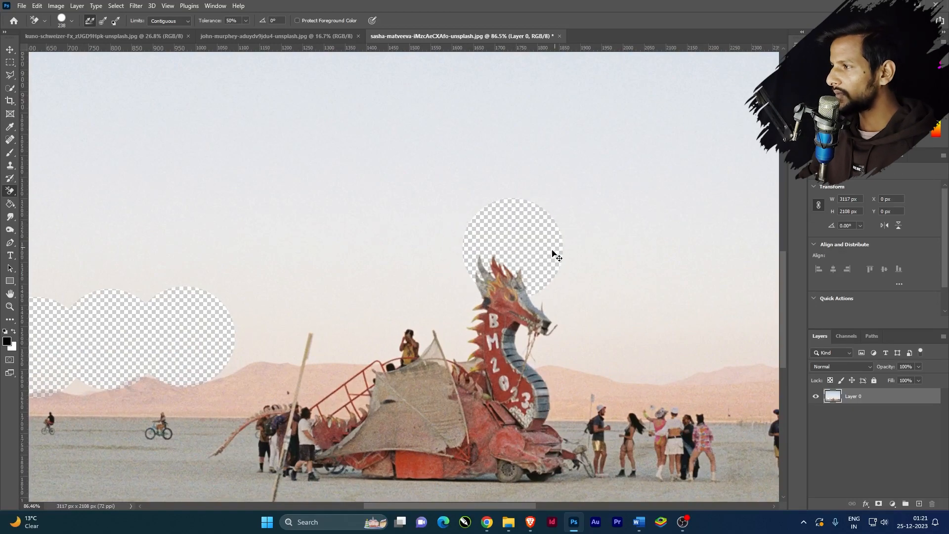
key(ctrl+z)
Step: Try erasing with one continuous stroke from the sky down over the dragon's head, and undo the stroke
scroll(539, 249, up, 3)
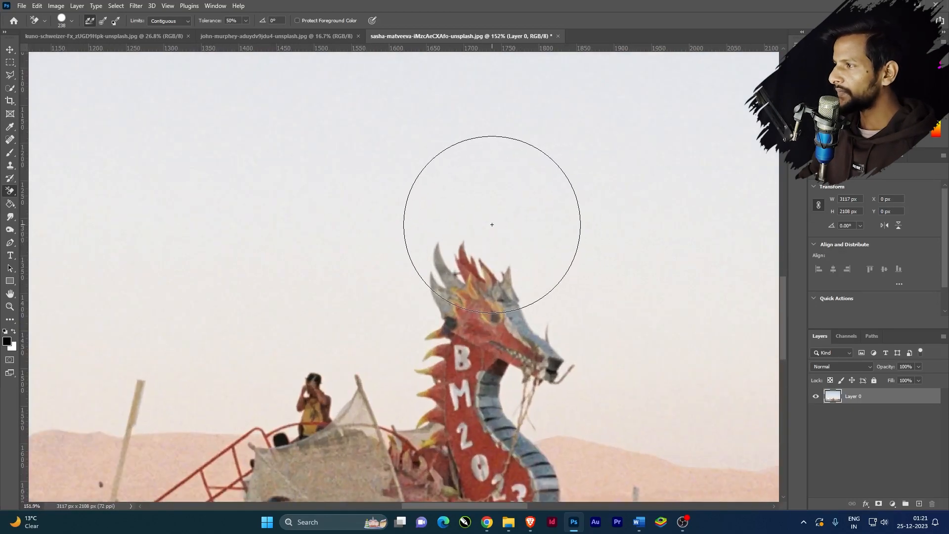
drag(485, 227, 484, 332)
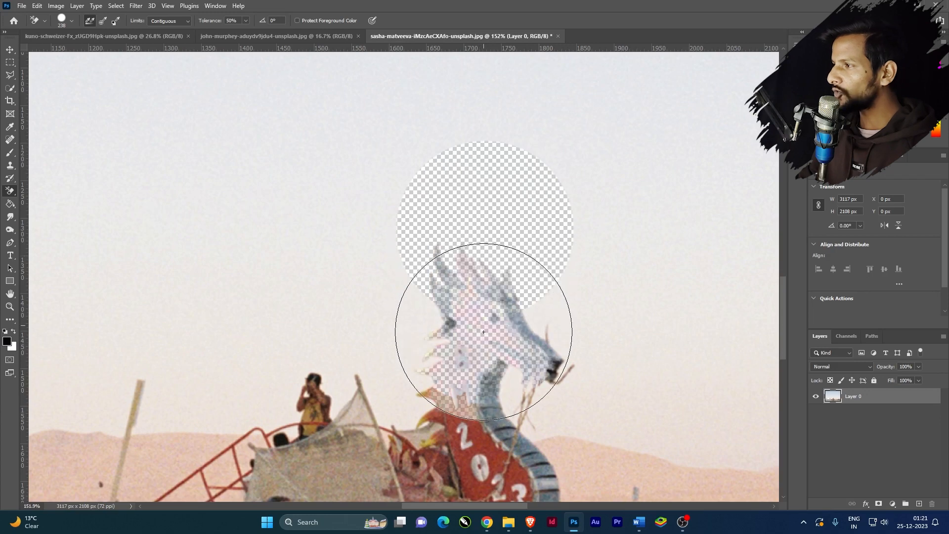
key(ctrl+z)
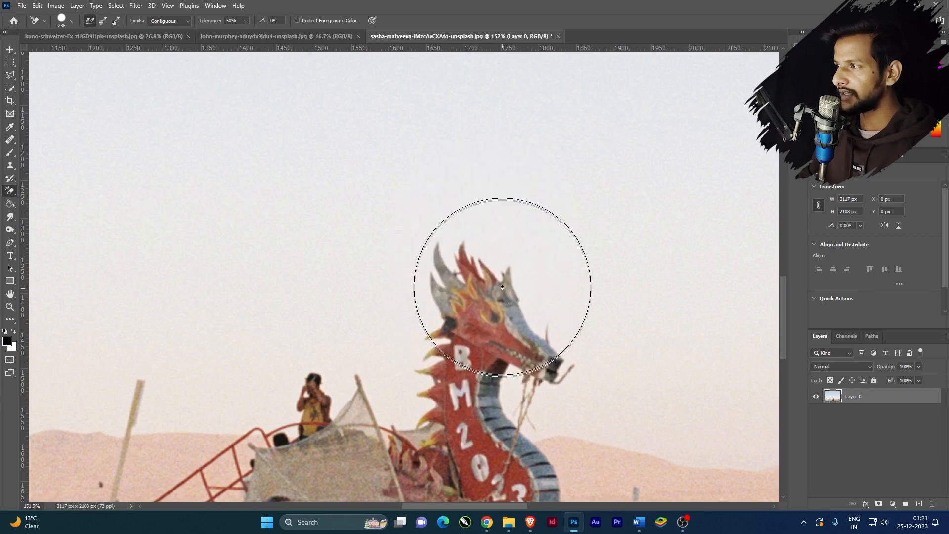
Step: Erase the sky around the dragon's head with three separate spots, sampling only sky above and on both sides
click(497, 234)
click(357, 257)
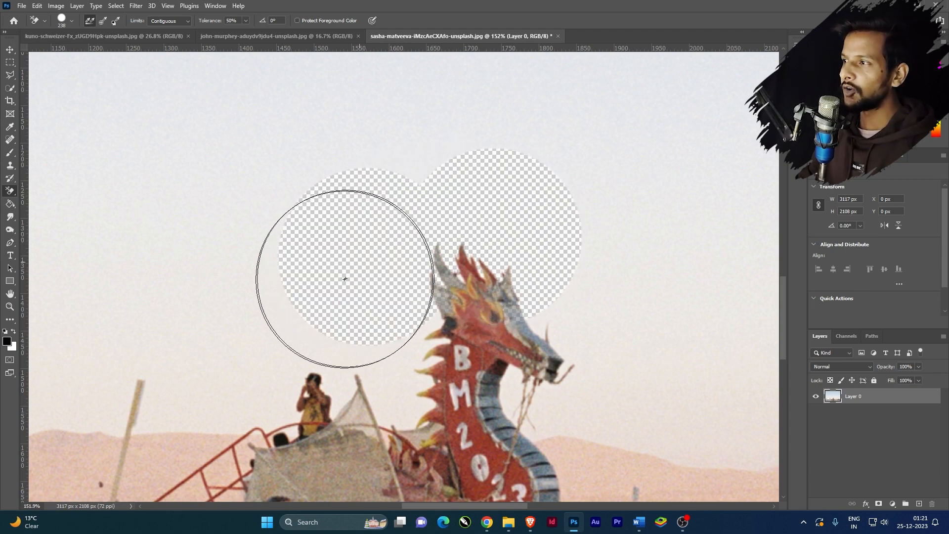
click(608, 277)
scroll(442, 231, down, 3)
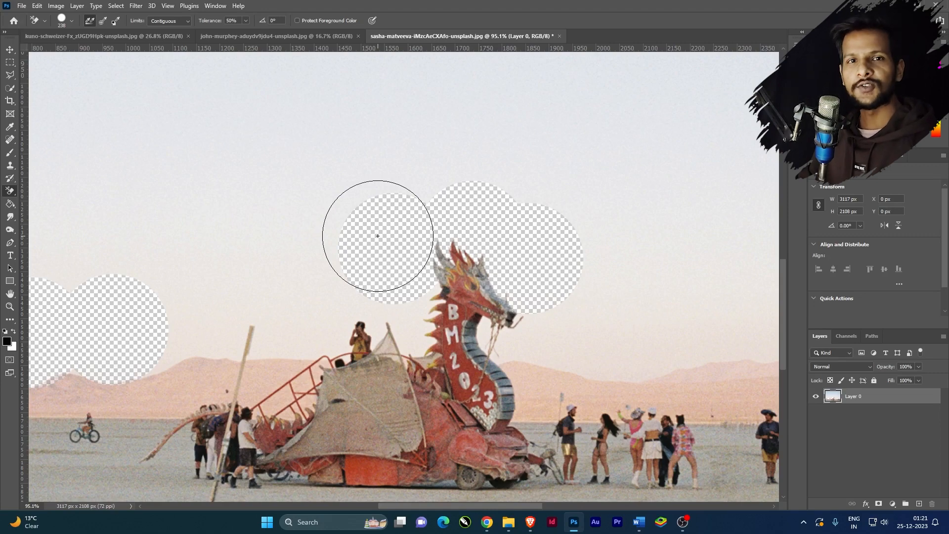
scroll(502, 212, down, 5)
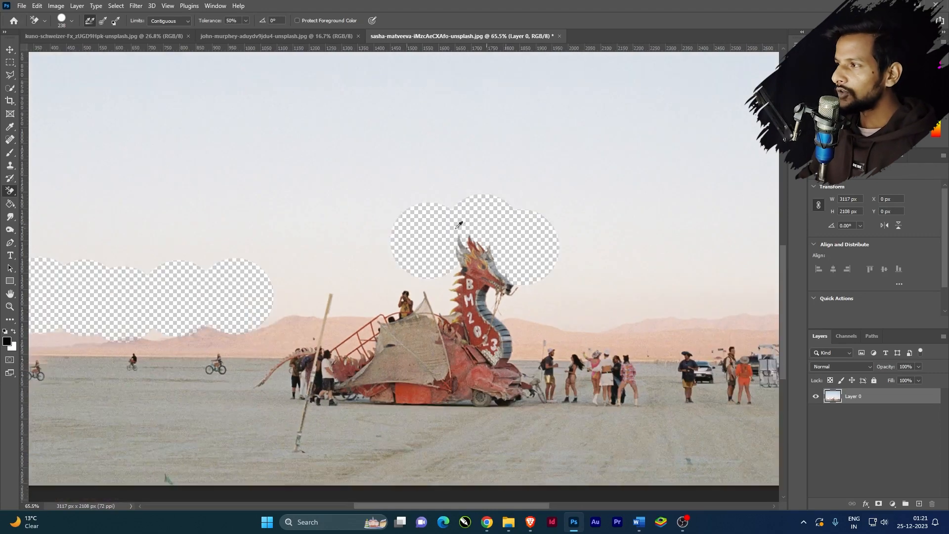
scroll(469, 215, up, 5)
Step: Switch to the Magic Eraser Tool and undo all Background Eraser edits on the dragon photo
right_click(10, 190)
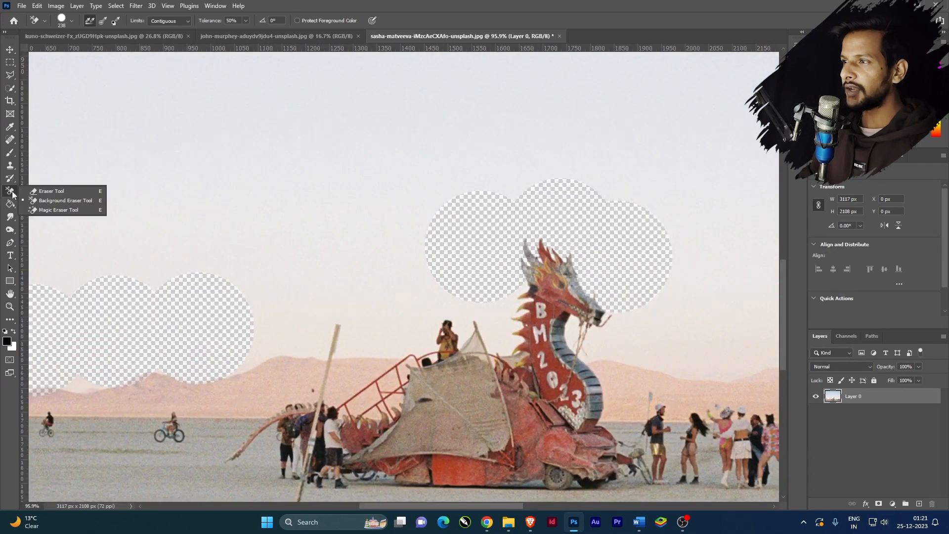
click(53, 211)
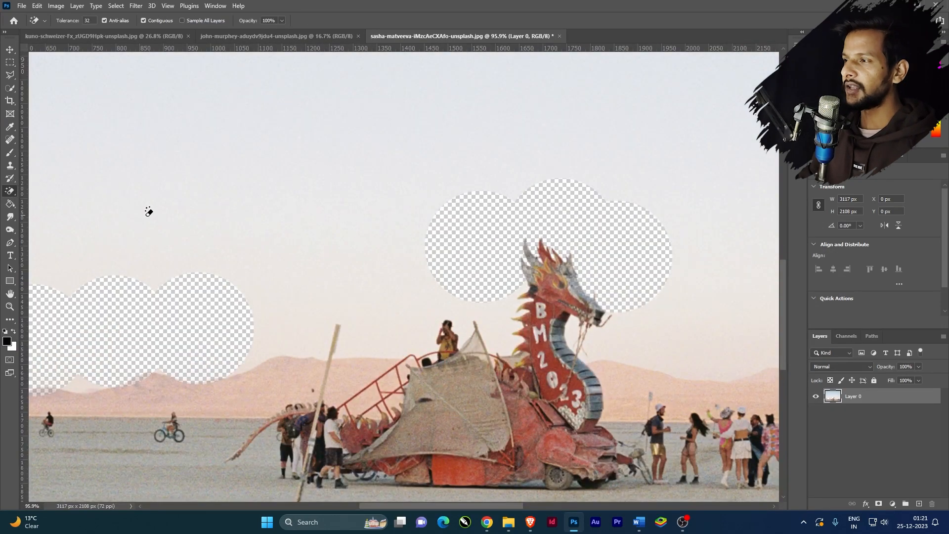
scroll(430, 247, down, 8)
key(ctrl+z)
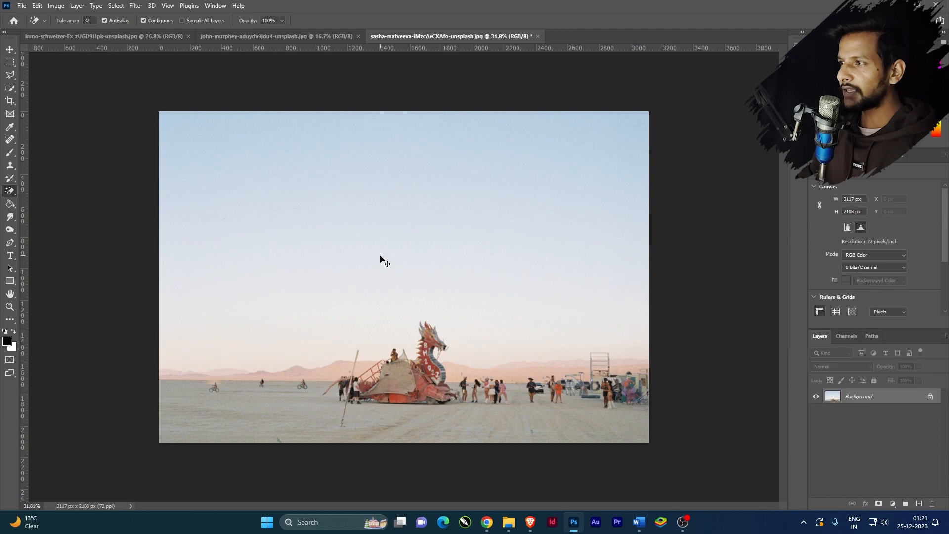
Step: Try removing the sky with the Magic Eraser from the middle and from the upper corner of the photo, undoing each attempt
click(361, 239)
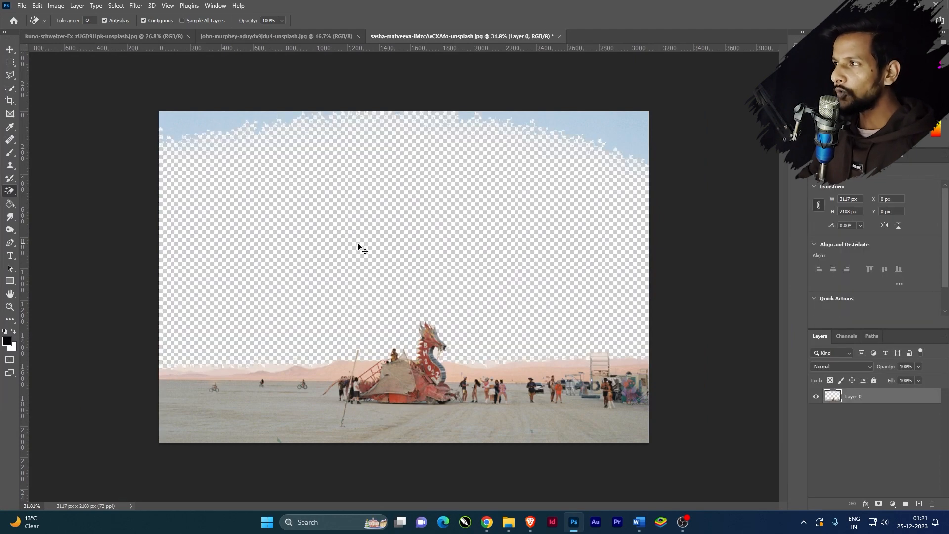
key(ctrl+z)
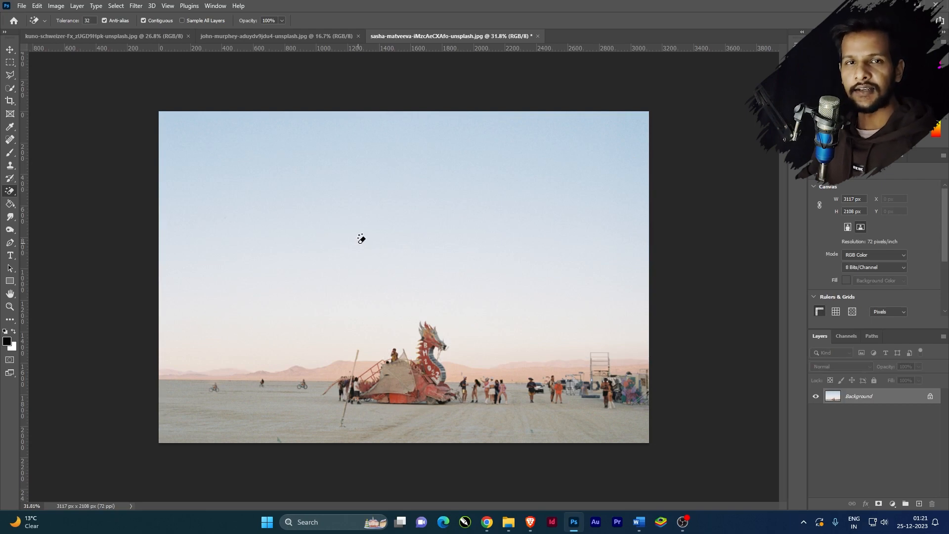
click(423, 230)
key(ctrl+z)
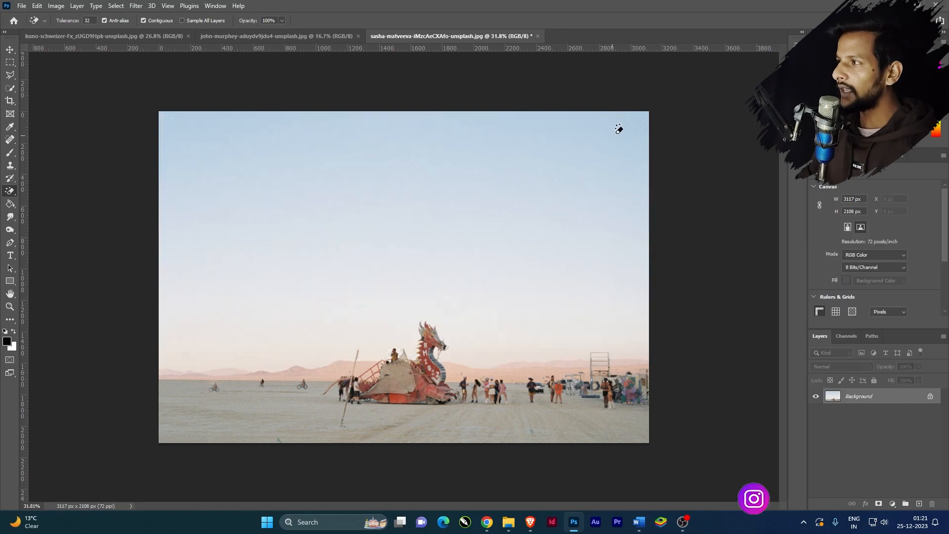
click(625, 112)
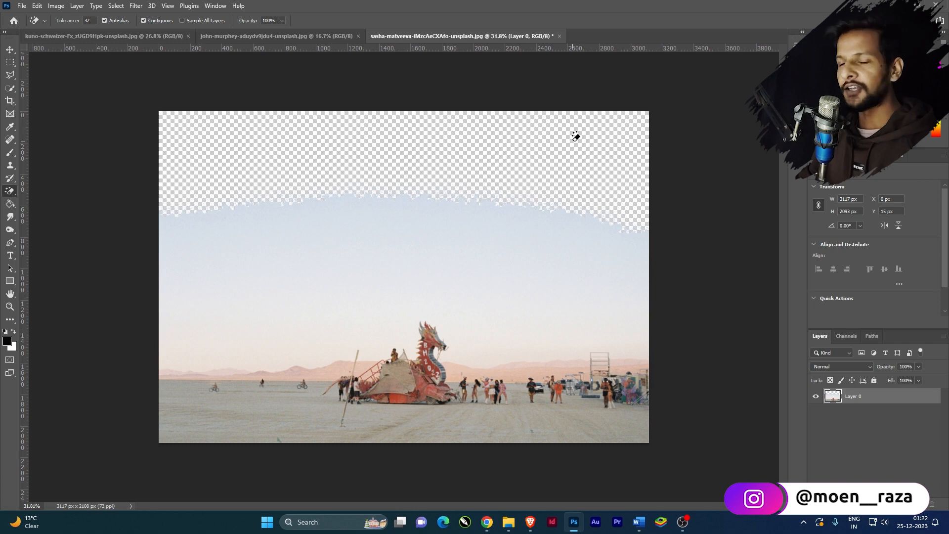
key(ctrl+z)
key(ctrl+0)
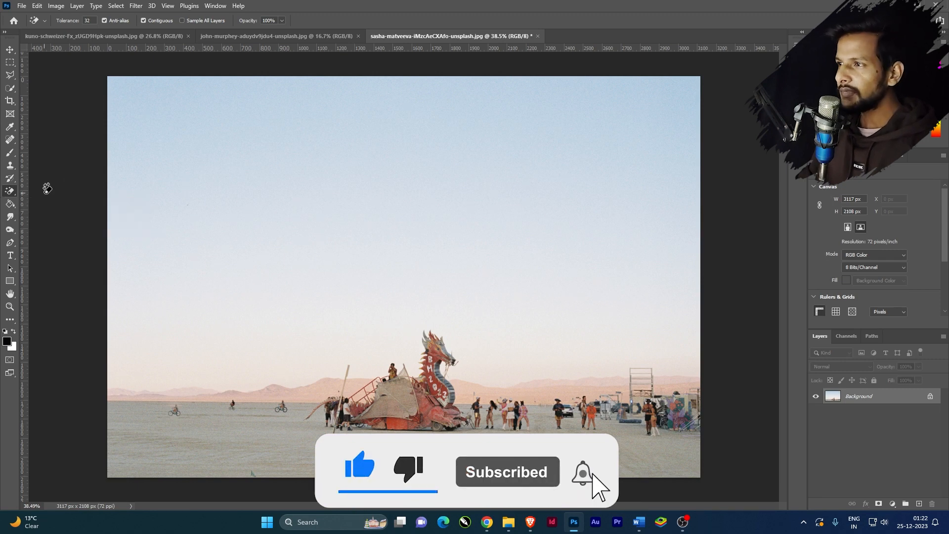
scroll(248, 215, down, 4)
scroll(239, 221, up, 4)
scroll(311, 229, down, 1)
scroll(313, 226, down, 1)
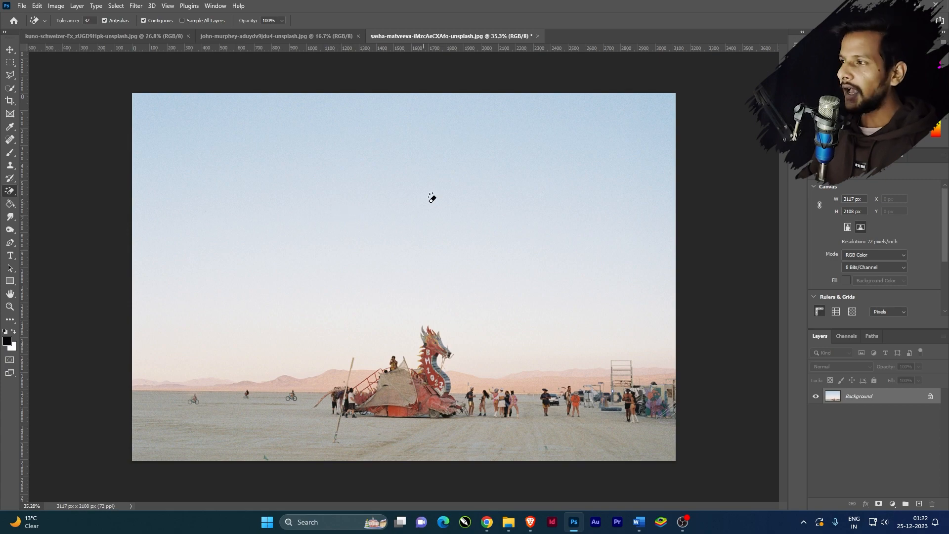
scroll(464, 227, down, 2)
scroll(445, 257, up, 3)
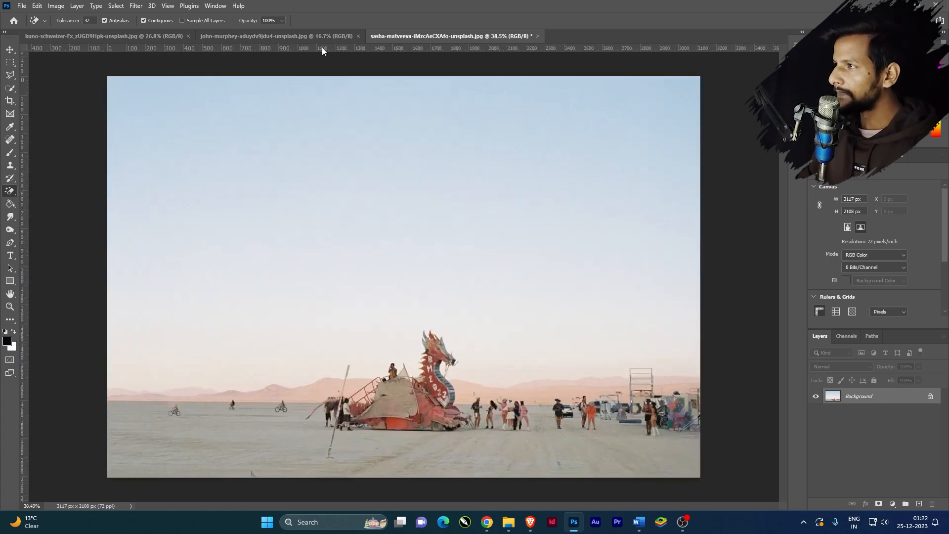
Step: Switch to the kuno-schweizer green mountain photo and activate the Quick Selection Tool
click(298, 37)
click(150, 38)
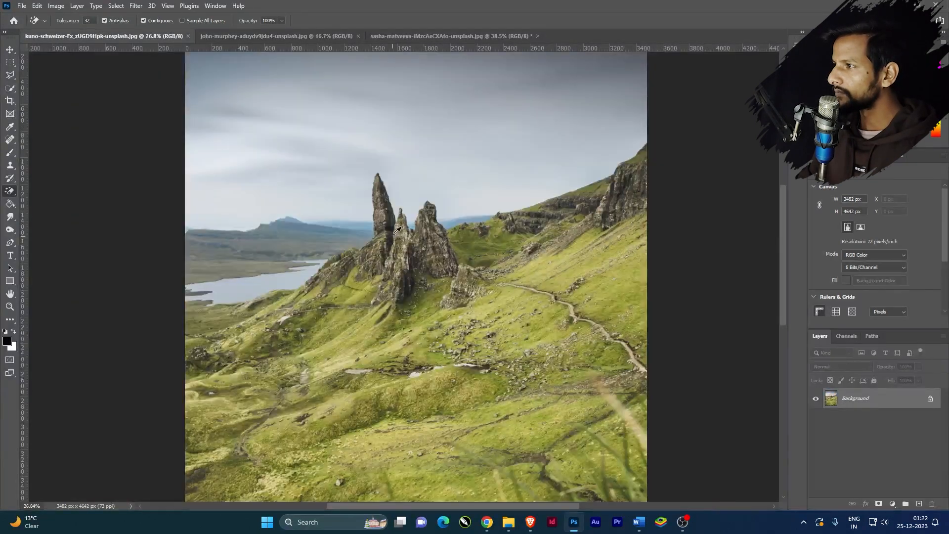
scroll(441, 315, up, 4)
scroll(445, 221, down, 5)
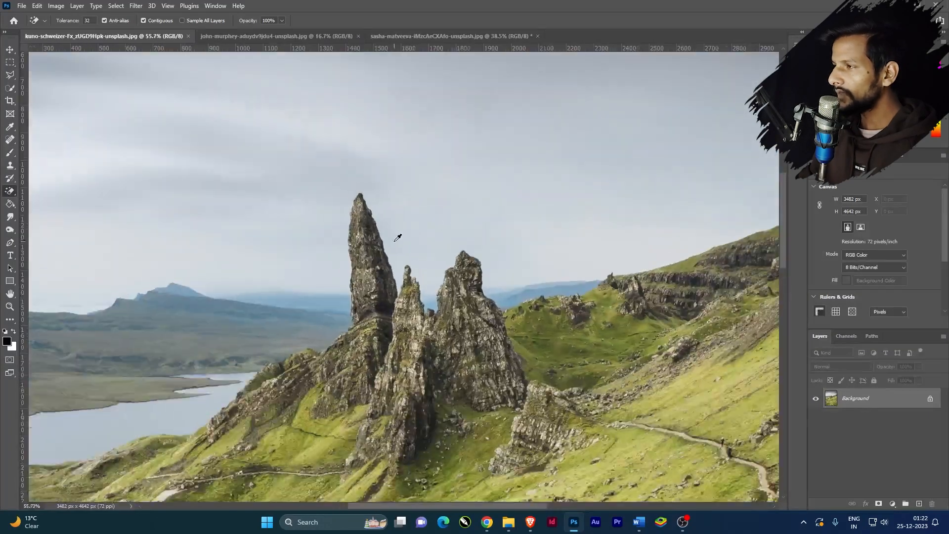
scroll(400, 245, down, 1)
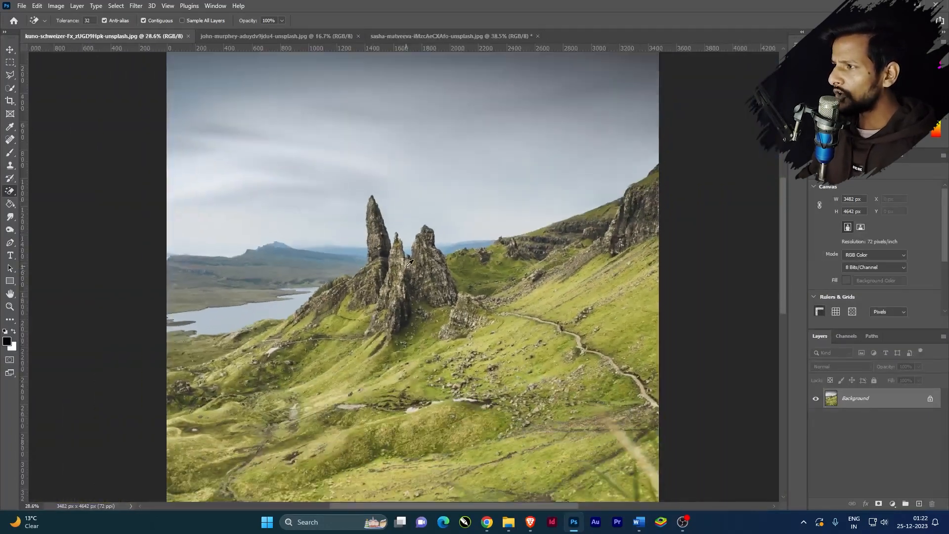
scroll(411, 254, up, 3)
scroll(416, 259, down, 2)
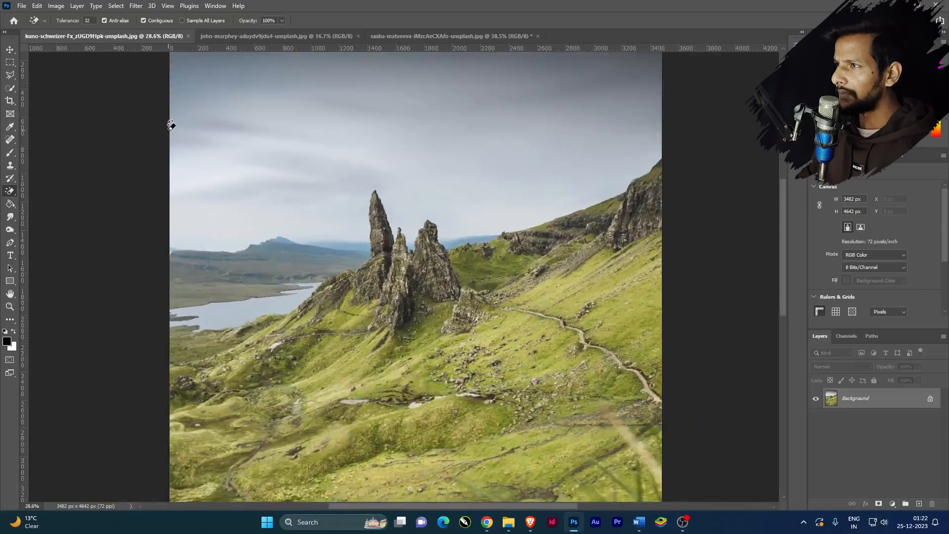
click(10, 88)
right_click(10, 88)
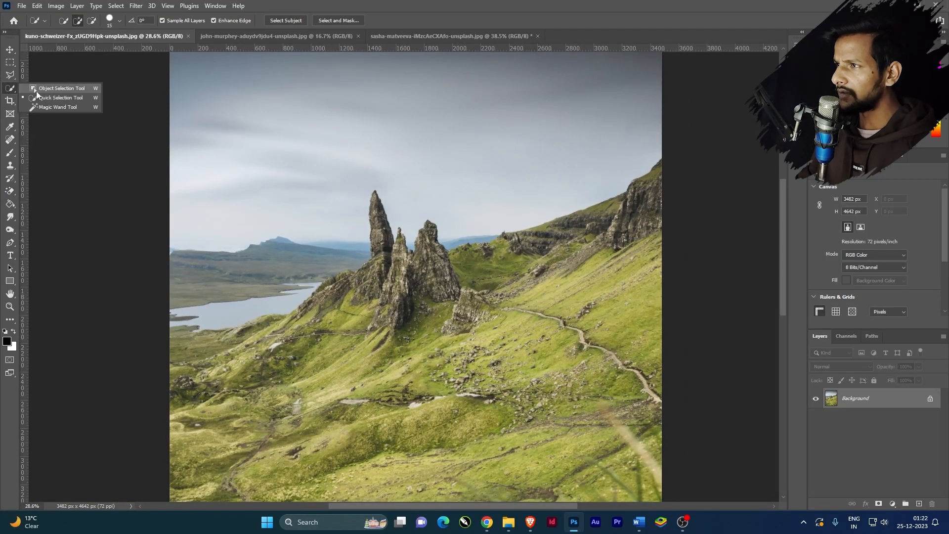
click(49, 97)
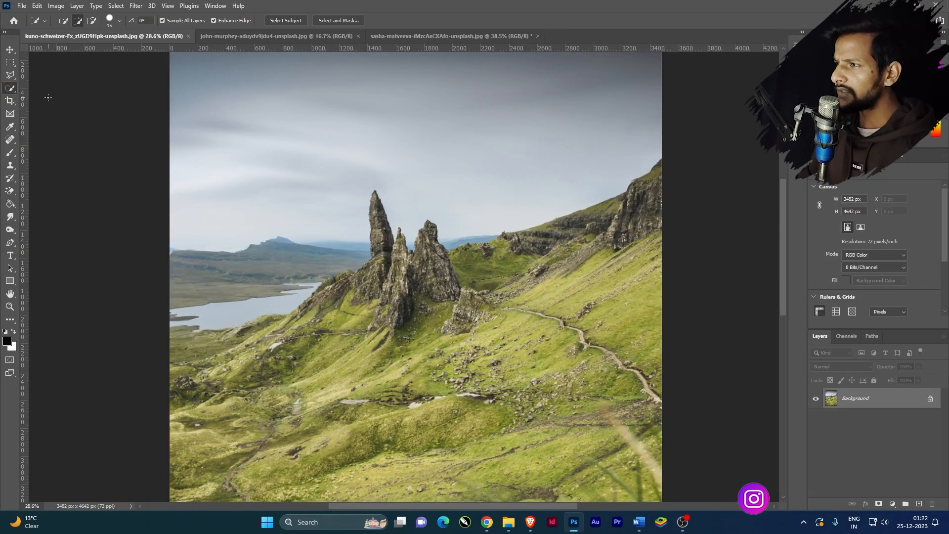
drag(455, 187, 407, 242)
mouse_move(448, 203)
mouse_down()
mouse_move(470, 191)
mouse_move(504, 198)
mouse_up()
key(ctrl+d)
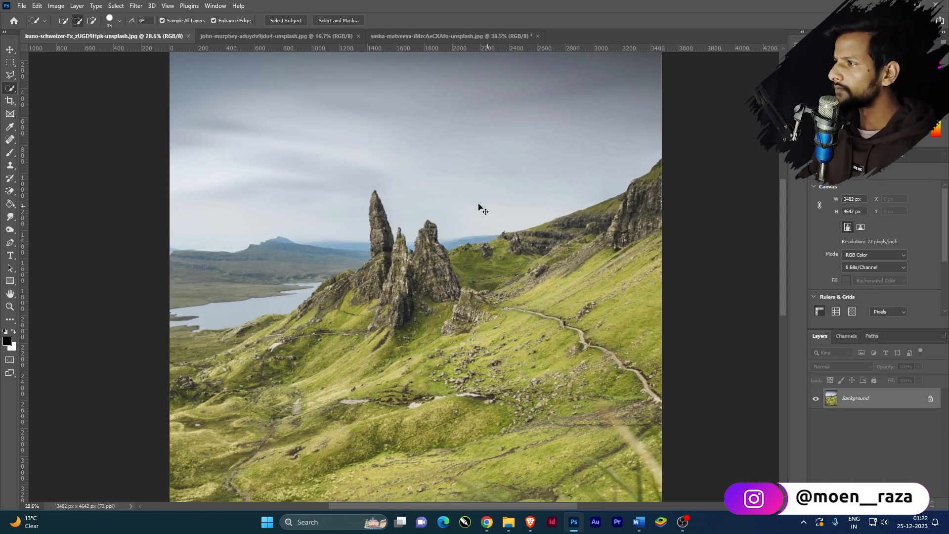
Step: Select the whole sky above the hills and rock pinnacles with the Quick Selection Tool
drag(498, 212, 595, 126)
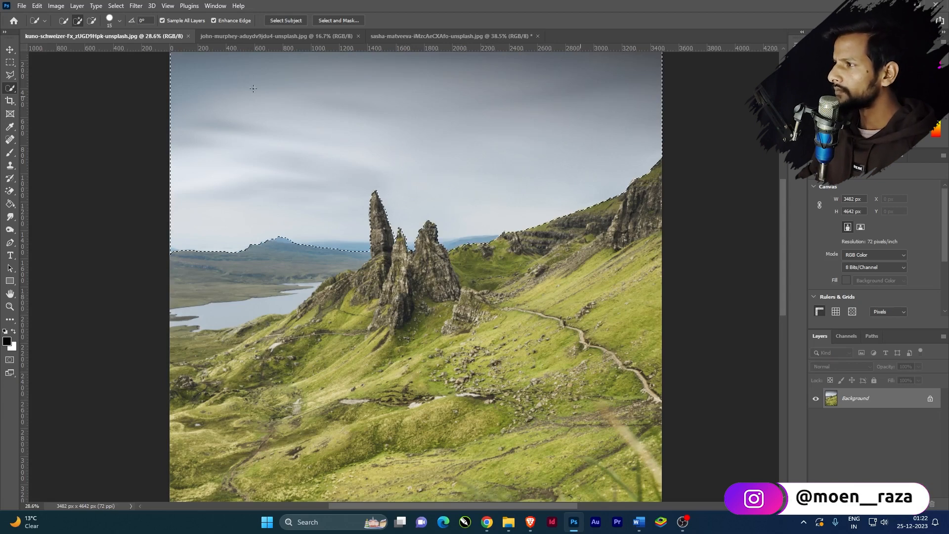
scroll(458, 231, down, 2)
scroll(444, 217, up, 4)
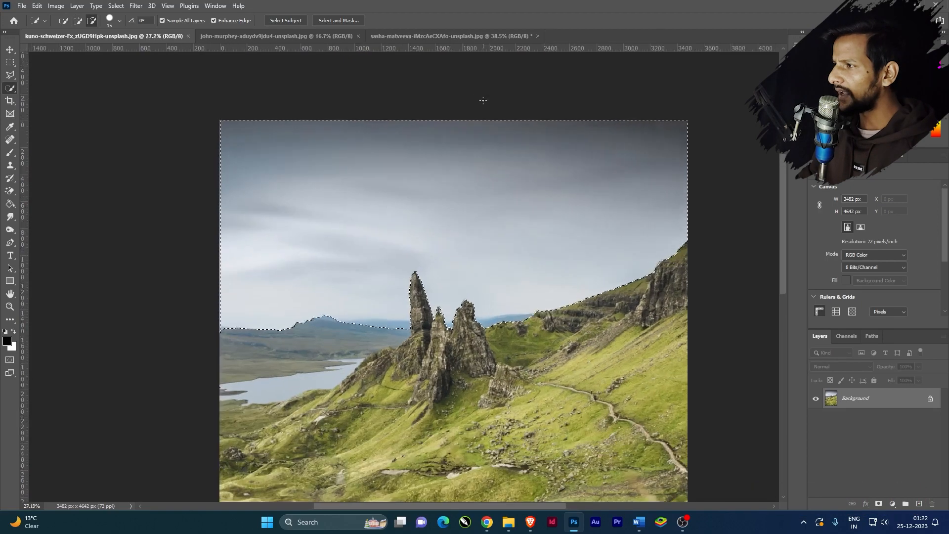
scroll(443, 217, down, 3)
scroll(400, 211, up, 2)
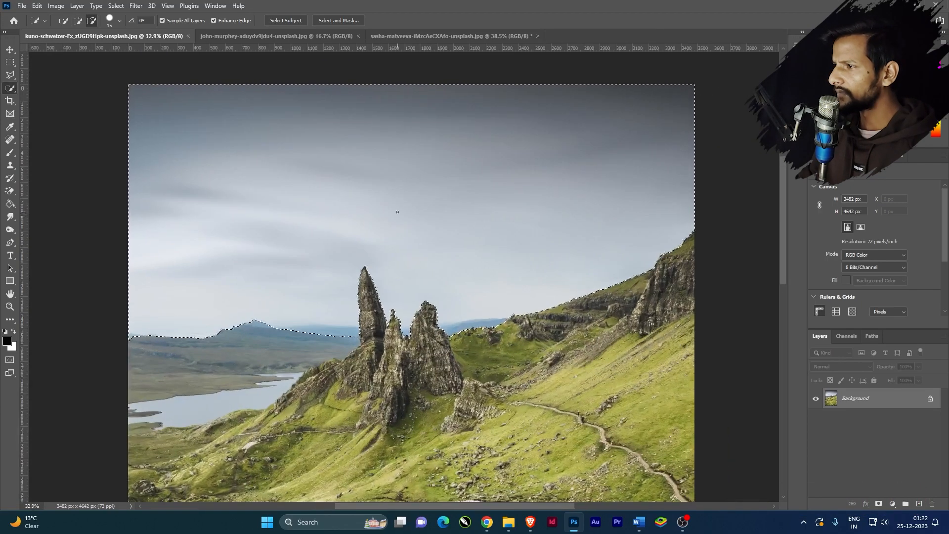
scroll(311, 219, down, 2)
scroll(311, 218, up, 1)
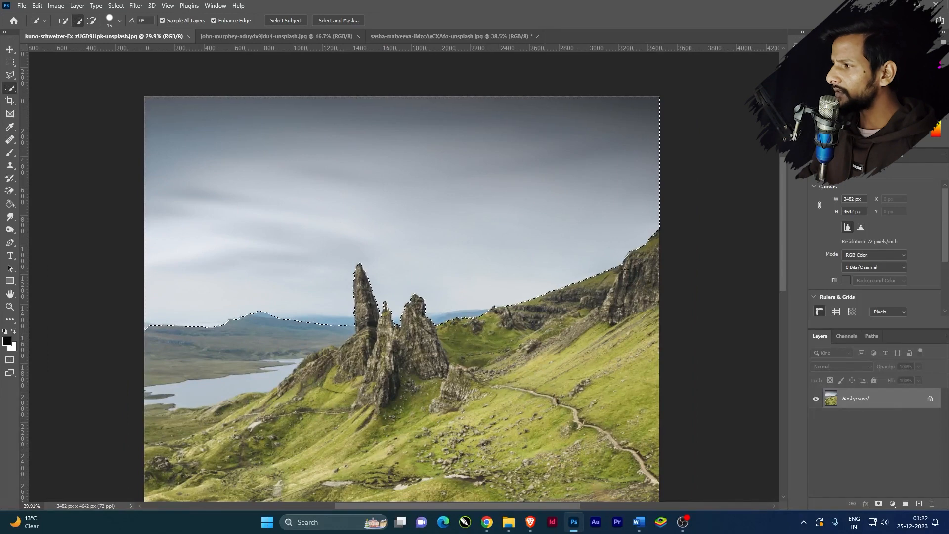
Step: Unlock the background layer, try adding a layer mask from the sky selection, and undo the mask
click(931, 400)
key(Delete)
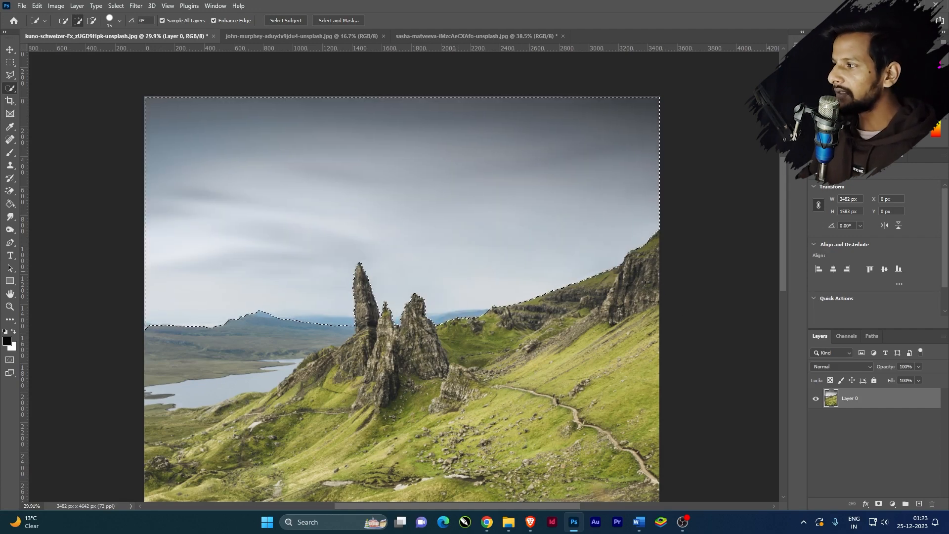
click(880, 504)
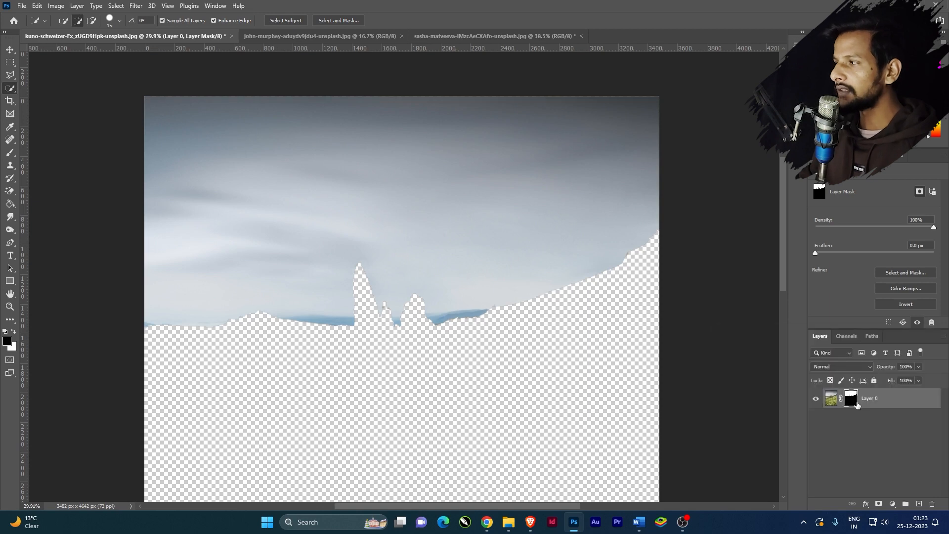
key(ctrl+z)
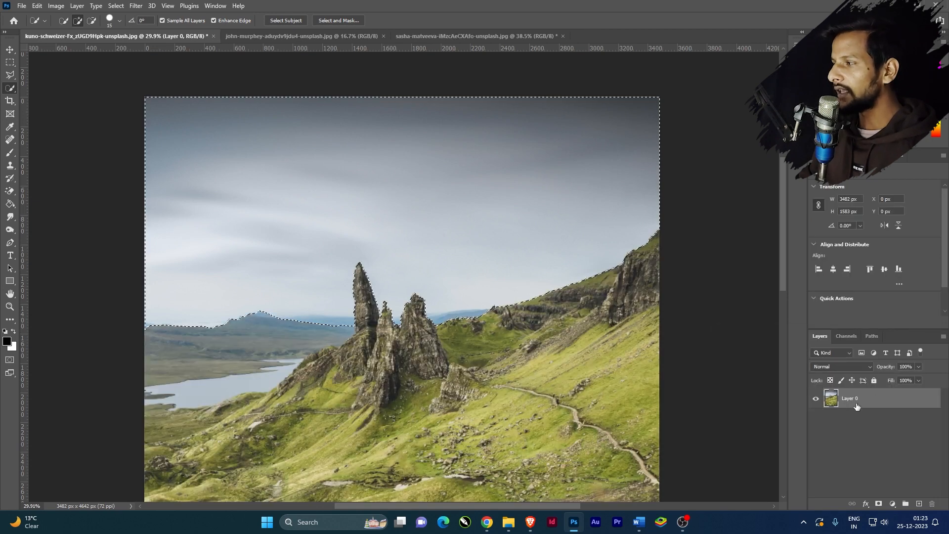
Step: Deselect the sky and add a blank white layer mask to the mountain photo's layer
scroll(448, 462, down, 5)
scroll(440, 341, up, 5)
scroll(427, 257, down, 5)
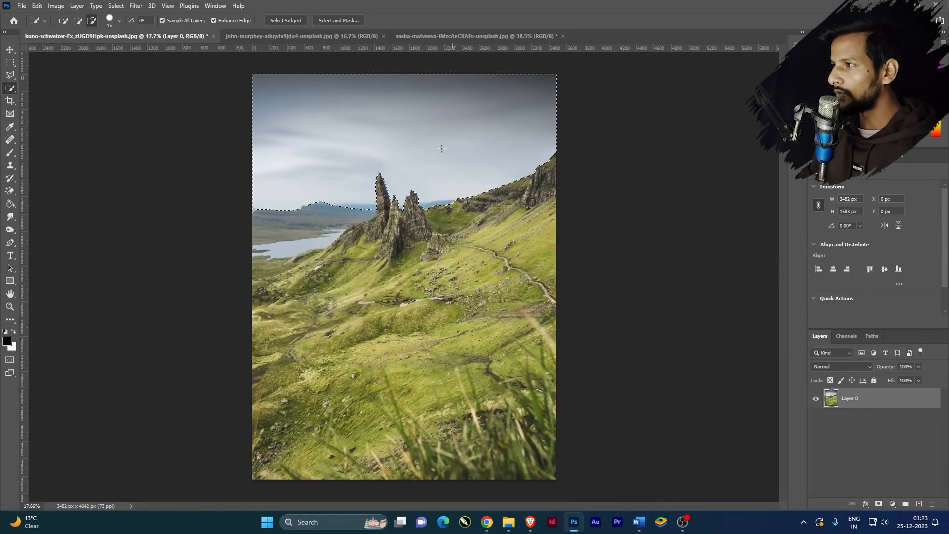
scroll(416, 172, up, 4)
scroll(417, 171, down, 3)
scroll(440, 217, up, 4)
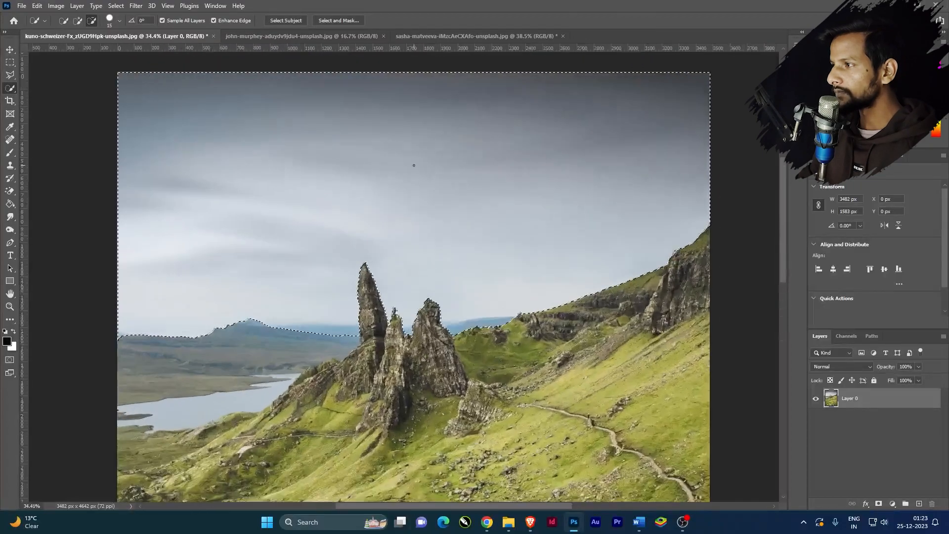
scroll(460, 261, down, 1)
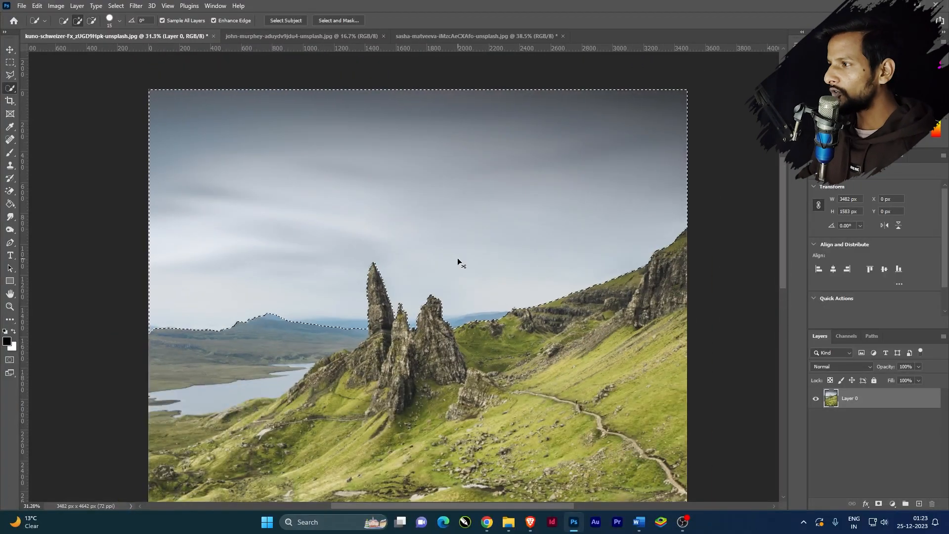
key(ctrl+d)
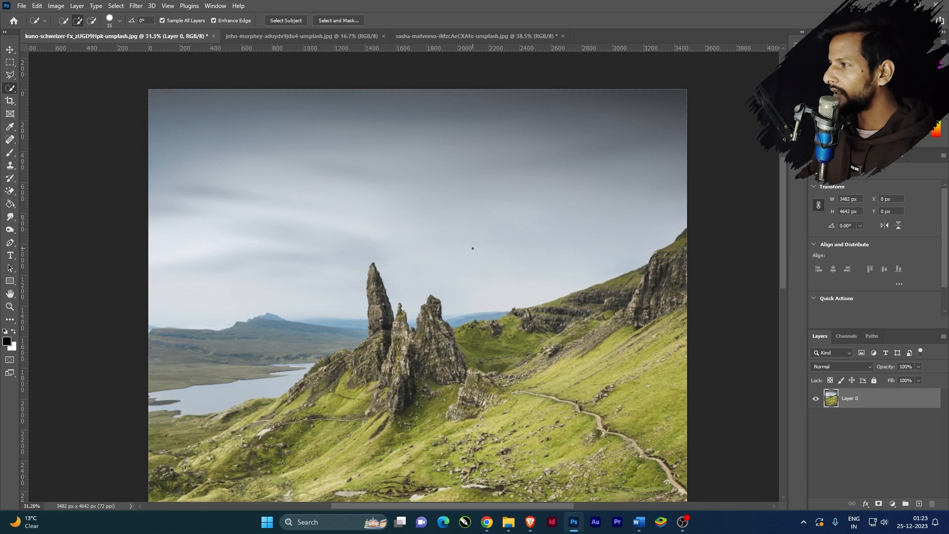
scroll(502, 280, up, 1)
scroll(464, 254, down, 1)
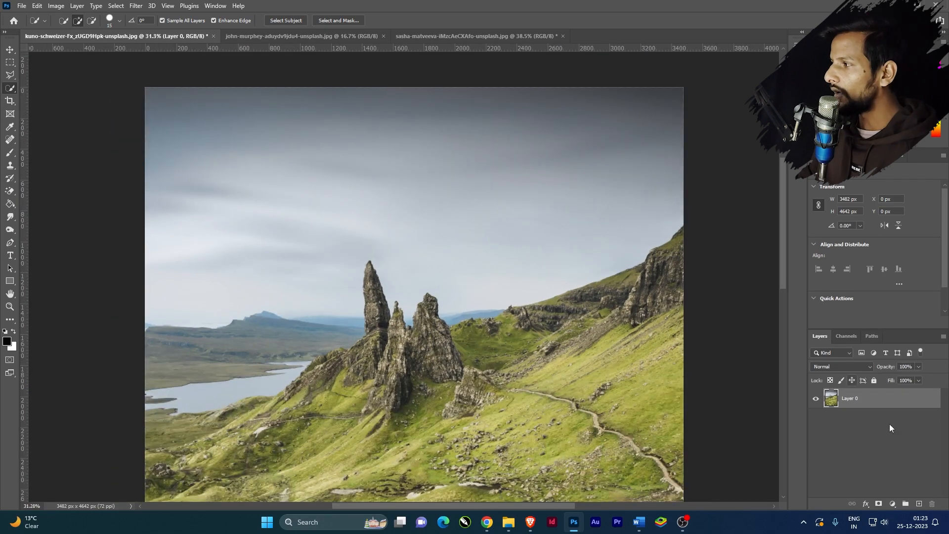
click(879, 503)
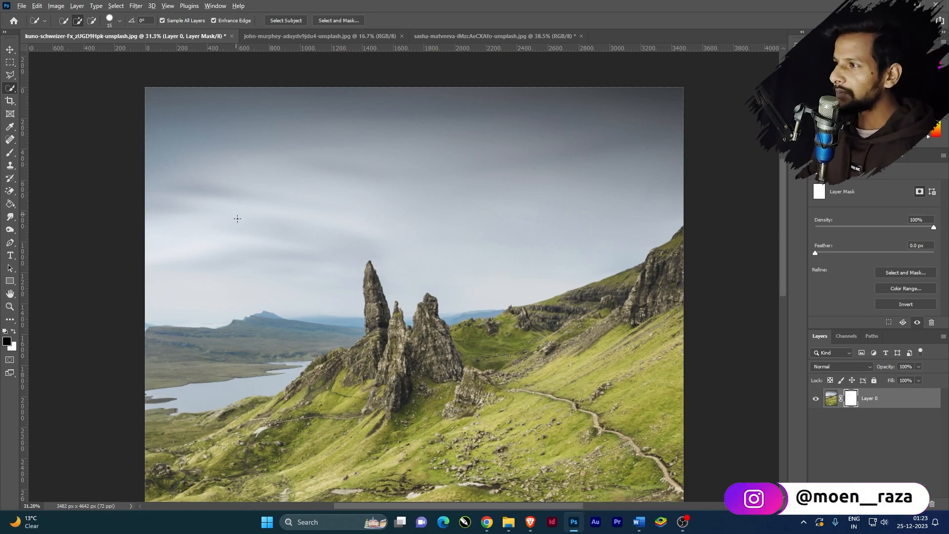
Step: Paint black on the layer mask across the upper part of the sky with a soft 284 px brush
scroll(236, 214, down, 1)
scroll(262, 128, up, 2)
scroll(324, 209, down, 1)
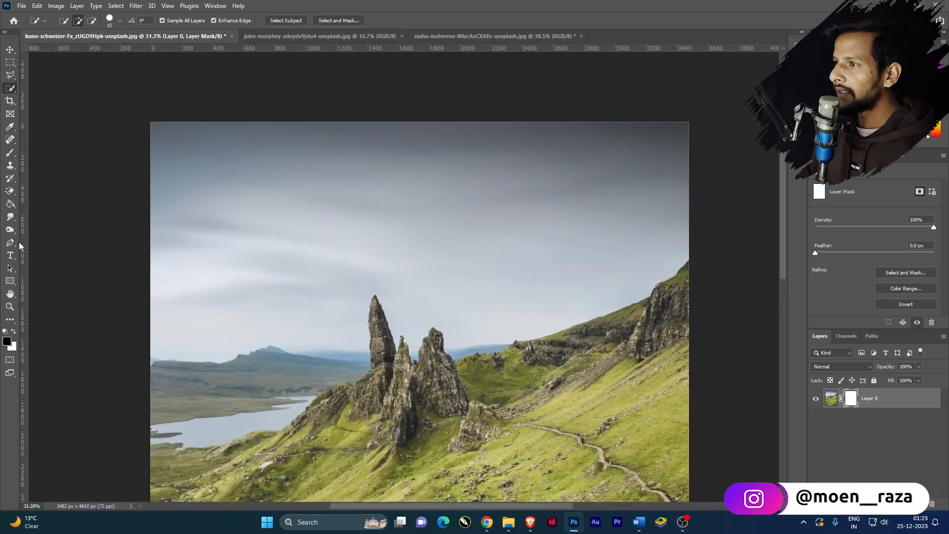
click(9, 154)
drag(263, 242, 286, 251)
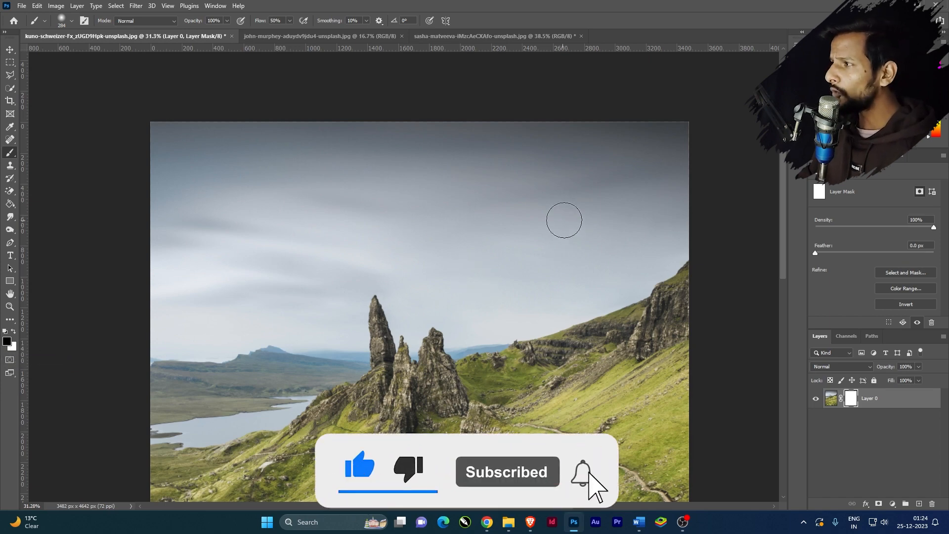
mouse_move(684, 125)
mouse_down()
mouse_move(134, 135)
mouse_move(365, 159)
mouse_move(667, 159)
mouse_move(692, 133)
mouse_move(140, 153)
mouse_move(316, 203)
mouse_up()
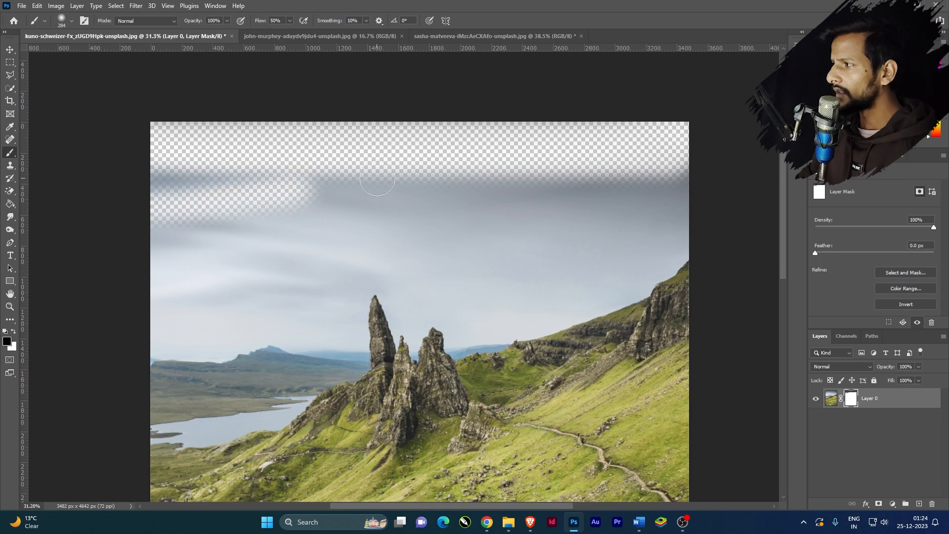
Step: Enlarge the brush to 1403 px and mask out more of the sky down towards the rock pinnacles
alt+right_click(373, 174)
mouse_move(371, 158)
mouse_down()
mouse_move(588, 148)
mouse_move(275, 158)
mouse_move(492, 163)
mouse_move(163, 203)
mouse_move(599, 204)
mouse_up()
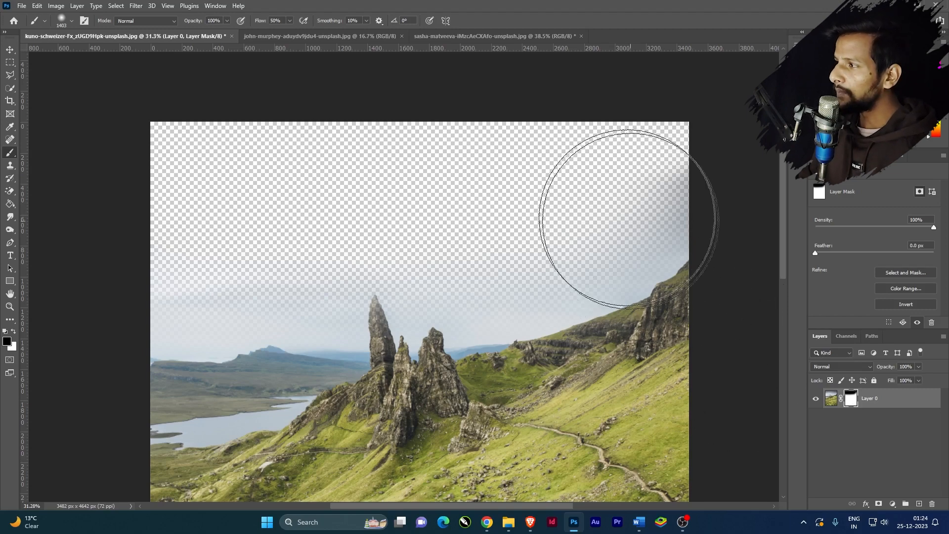
mouse_move(596, 218)
mouse_down()
mouse_move(511, 234)
mouse_move(298, 236)
mouse_move(219, 251)
mouse_move(583, 204)
mouse_move(654, 181)
mouse_move(362, 206)
mouse_up()
Step: Examine the masked sky and its soft transition around the rock pinnacles and ridge
scroll(474, 233, down, 4)
scroll(327, 230, up, 3)
scroll(330, 226, down, 2)
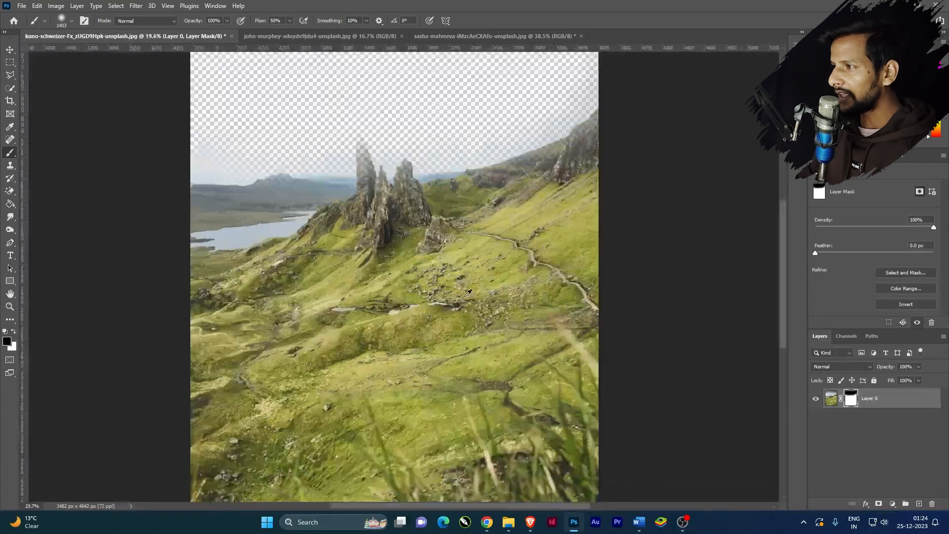
scroll(375, 127, down, 2)
scroll(393, 106, up, 2)
scroll(445, 212, up, 2)
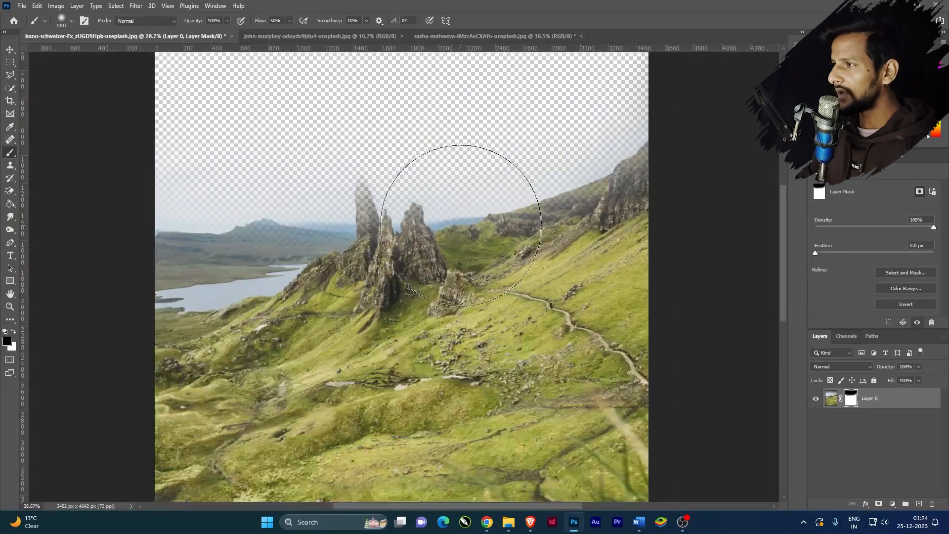
scroll(428, 339, up, 2)
scroll(485, 227, down, 2)
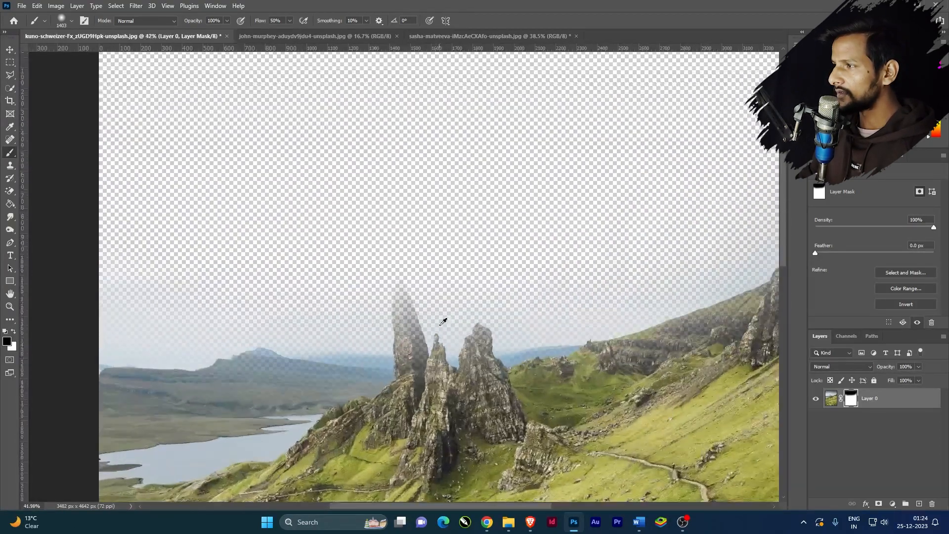
scroll(424, 246, down, 2)
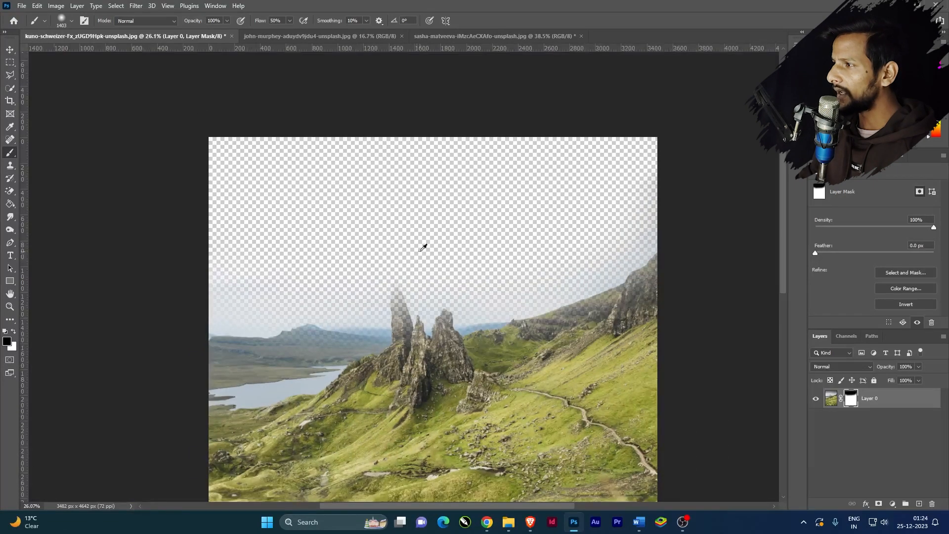
Step: Temporarily disable the mountain photo's layer mask to compare with the original sky, and re-enable it
scroll(418, 258, up, 1)
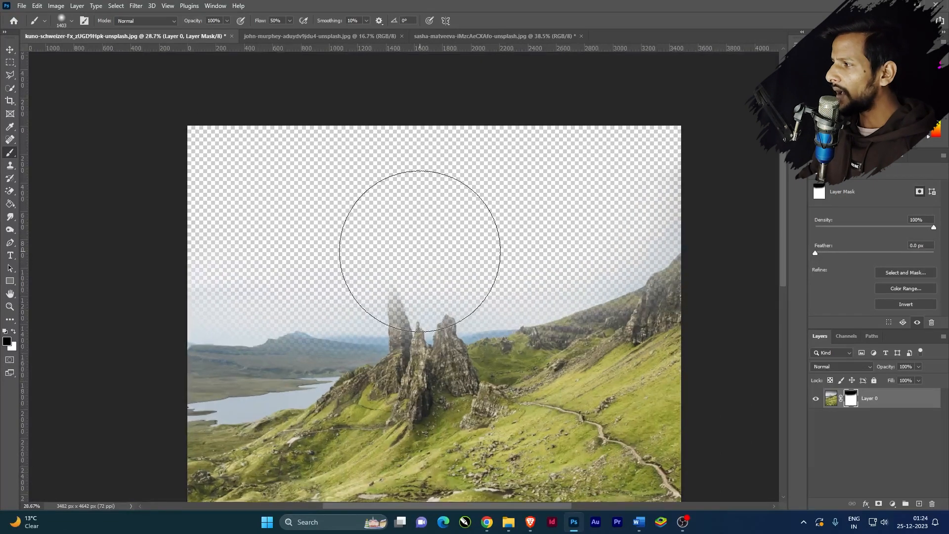
shift+click(851, 401)
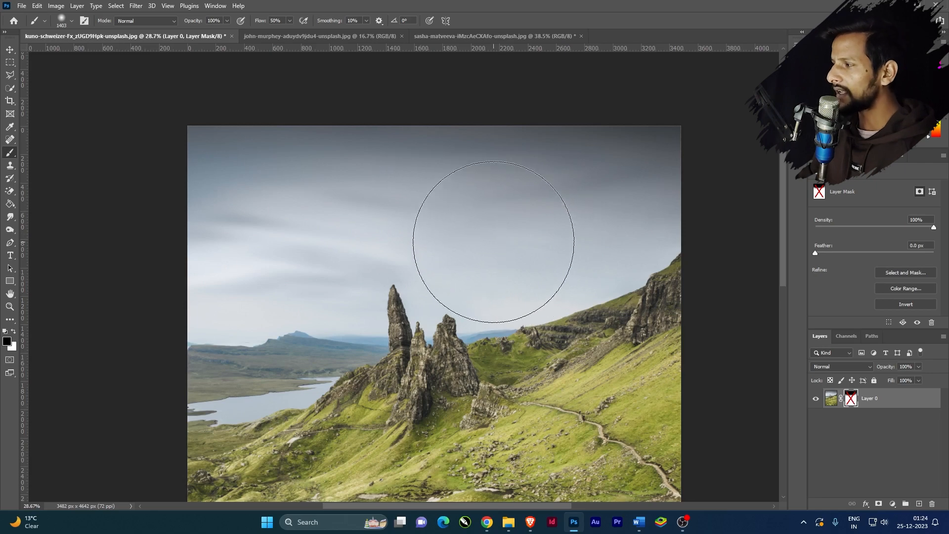
key(ctrl+z)
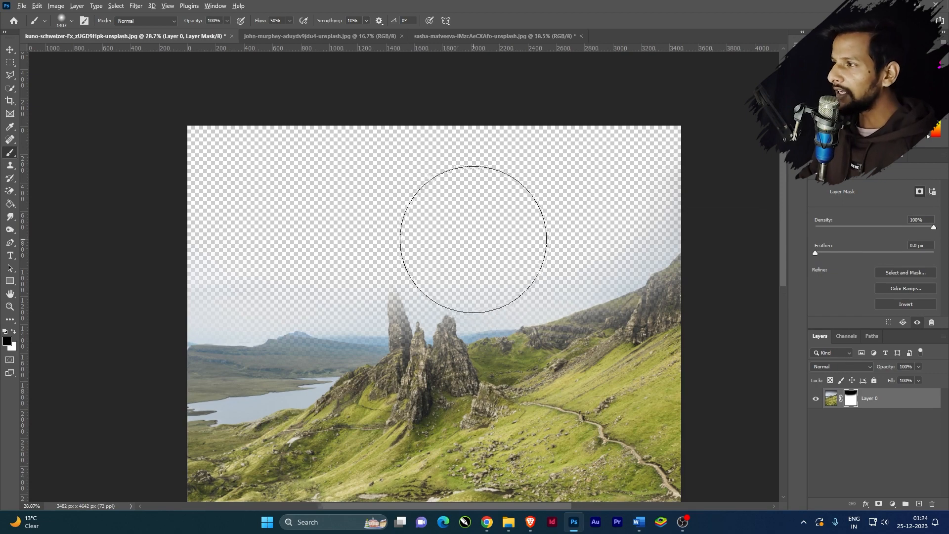
Step: Paint white on the layer mask with a soft 127 px brush to restore the faded rock pinnacles
scroll(447, 283, up, 1)
scroll(448, 279, up, 6)
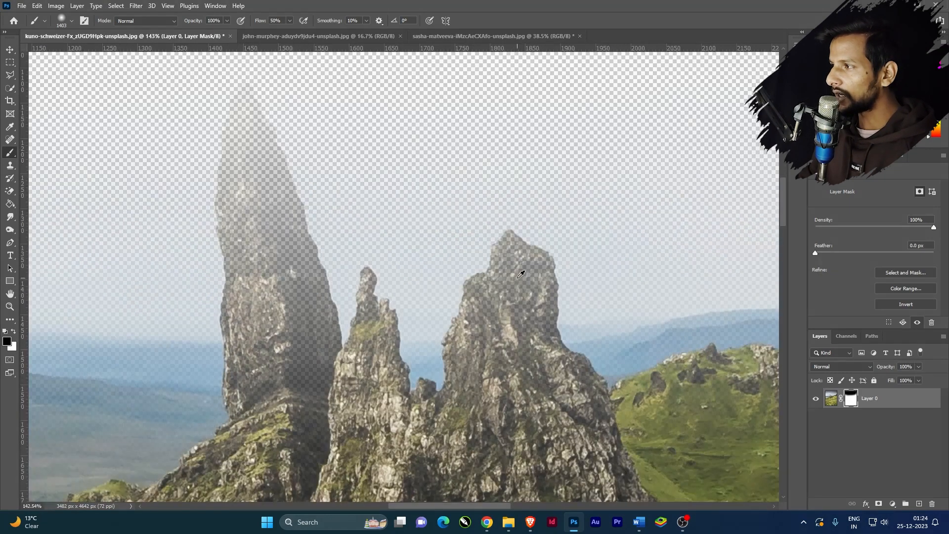
drag(451, 286, 57, 269)
drag(558, 236, 500, 236)
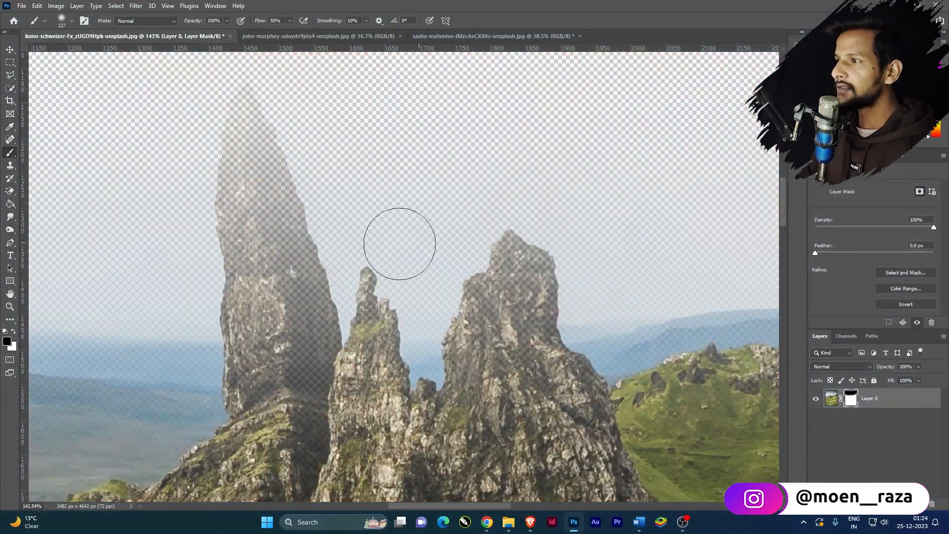
click(14, 333)
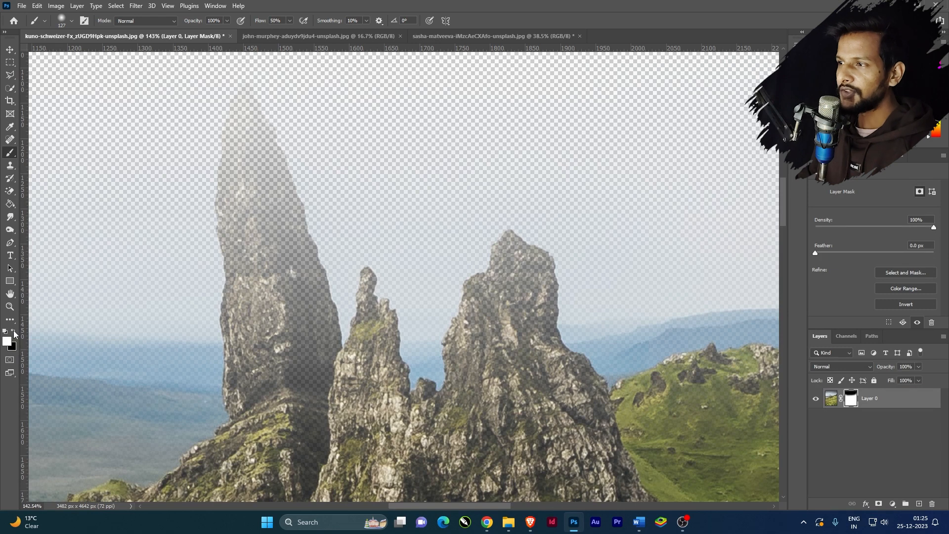
mouse_move(295, 369)
mouse_down()
mouse_move(280, 236)
mouse_move(244, 117)
mouse_move(272, 378)
mouse_move(243, 115)
mouse_move(317, 406)
mouse_move(363, 392)
mouse_move(374, 310)
mouse_move(388, 415)
mouse_move(449, 410)
mouse_move(504, 320)
mouse_move(518, 256)
mouse_move(495, 381)
mouse_move(507, 273)
mouse_move(482, 364)
mouse_move(510, 382)
mouse_move(524, 311)
mouse_move(568, 415)
mouse_up()
scroll(476, 339, down, 4)
scroll(491, 425, up, 4)
scroll(471, 332, up, 5)
alt+click(500, 323)
scroll(478, 391, down, 5)
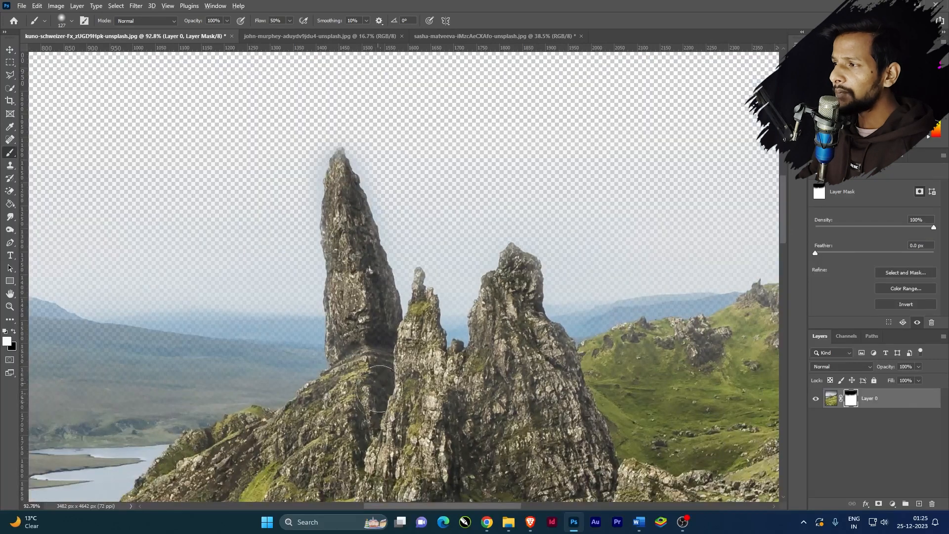
scroll(382, 375, down, 5)
scroll(382, 369, up, 3)
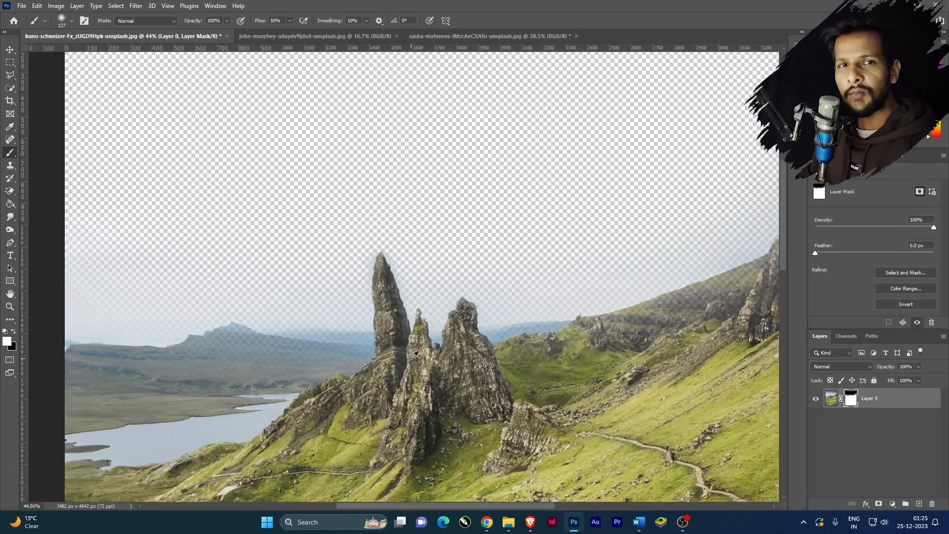
scroll(436, 360, down, 2)
scroll(421, 352, up, 4)
scroll(411, 348, down, 4)
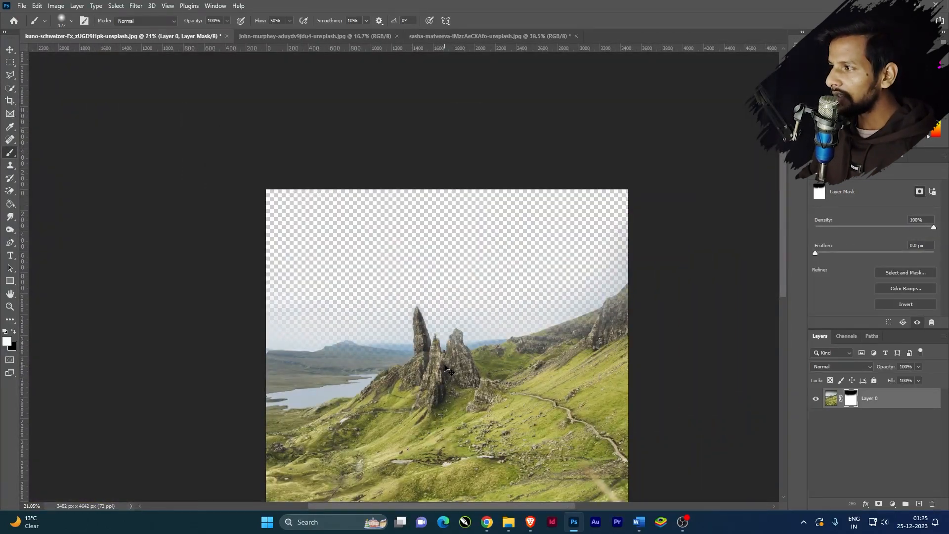
Step: Undo the brush painting on the mask and delete the blank layer mask from the mountain layer
key(ctrl+z)
key(ctrl+z)
key(ctrl+z)
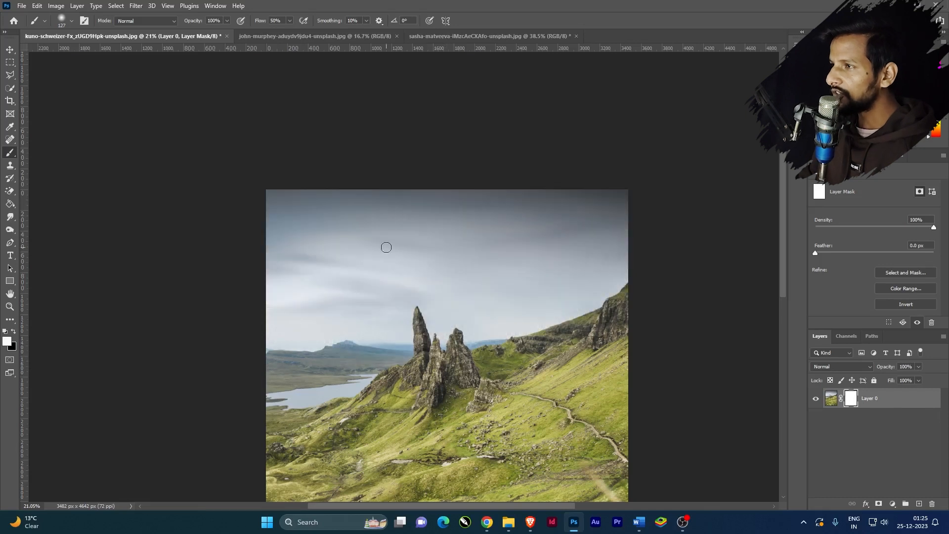
click(10, 86)
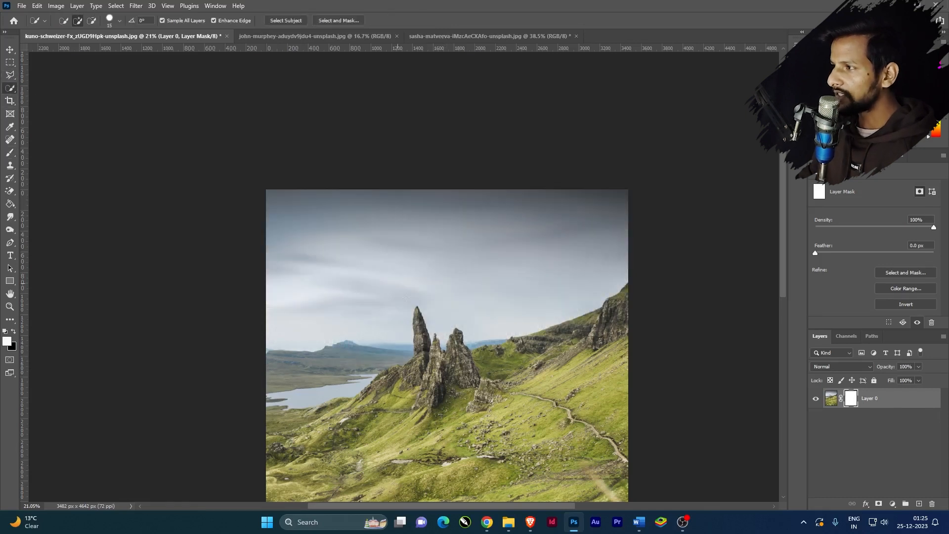
mouse_move(368, 258)
mouse_down()
mouse_move(452, 278)
mouse_move(485, 301)
mouse_up()
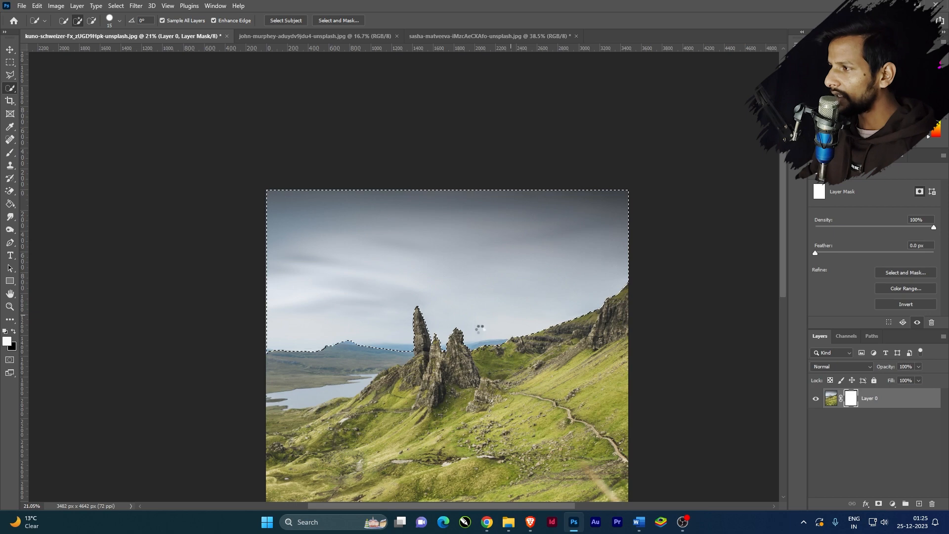
key(ctrl+d)
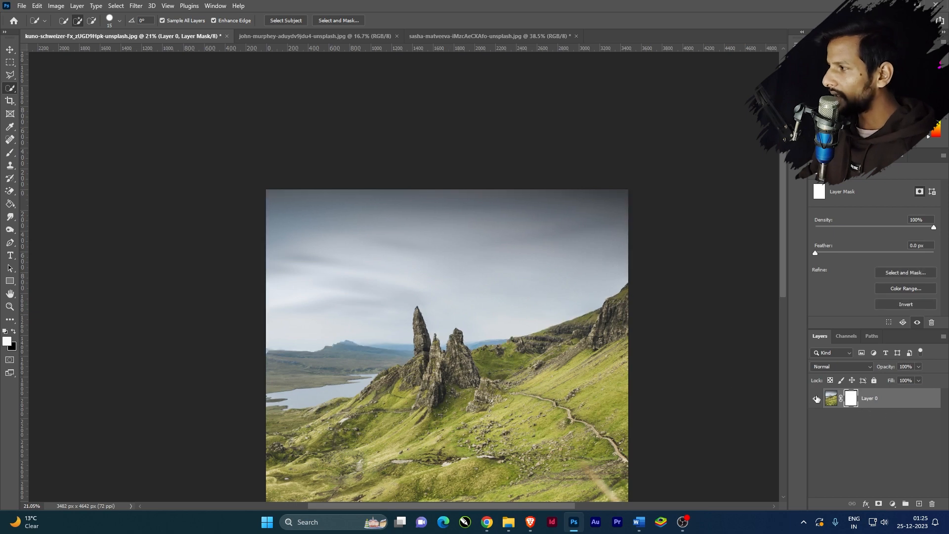
key(Delete)
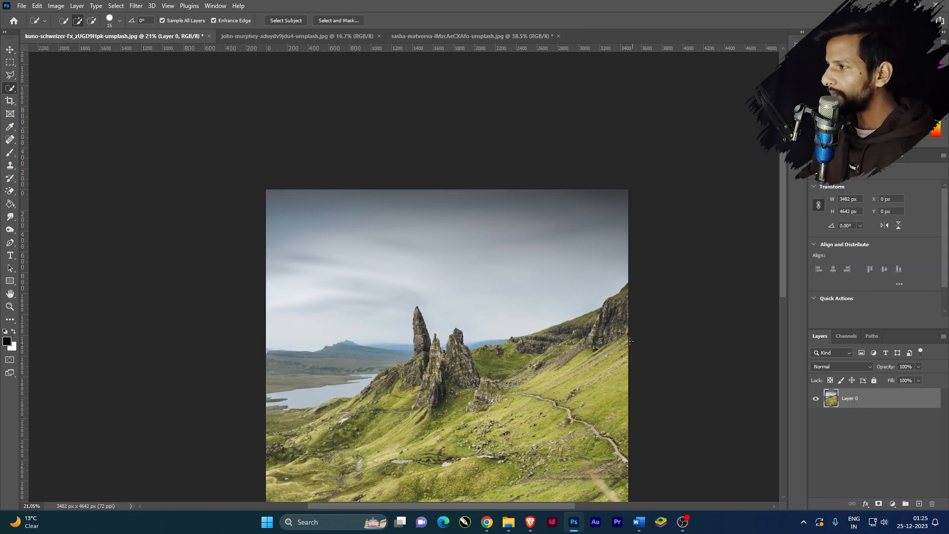
Step: Select the whole sky above the pinnacles and ridge with the Quick Selection tool
scroll(318, 197, up, 2)
drag(452, 289, 519, 317)
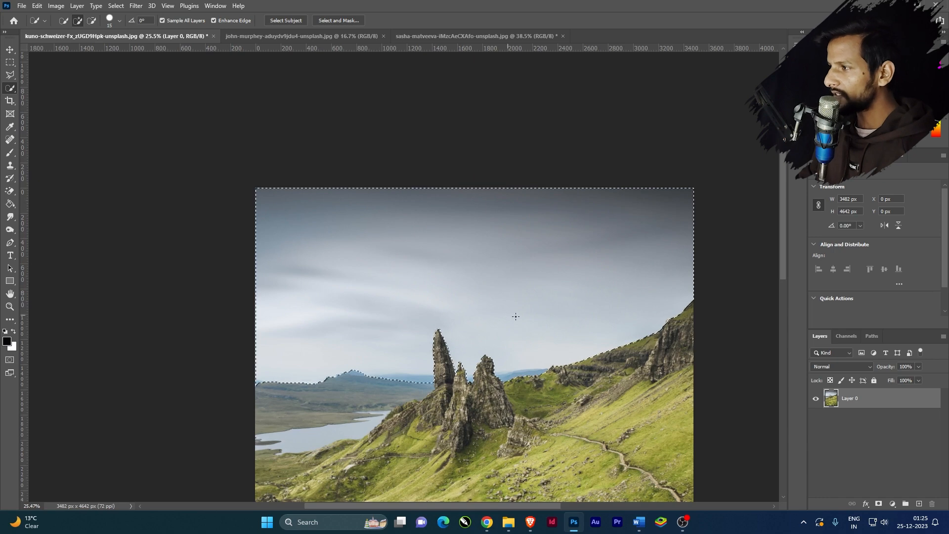
scroll(521, 297, up, 4)
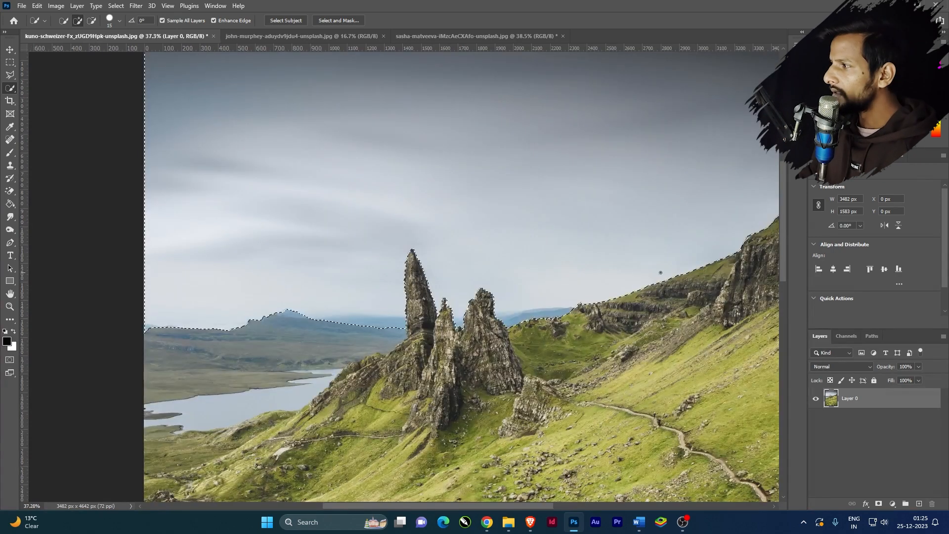
Step: Try adding a layer mask directly from the sky selection, and undo it
click(878, 505)
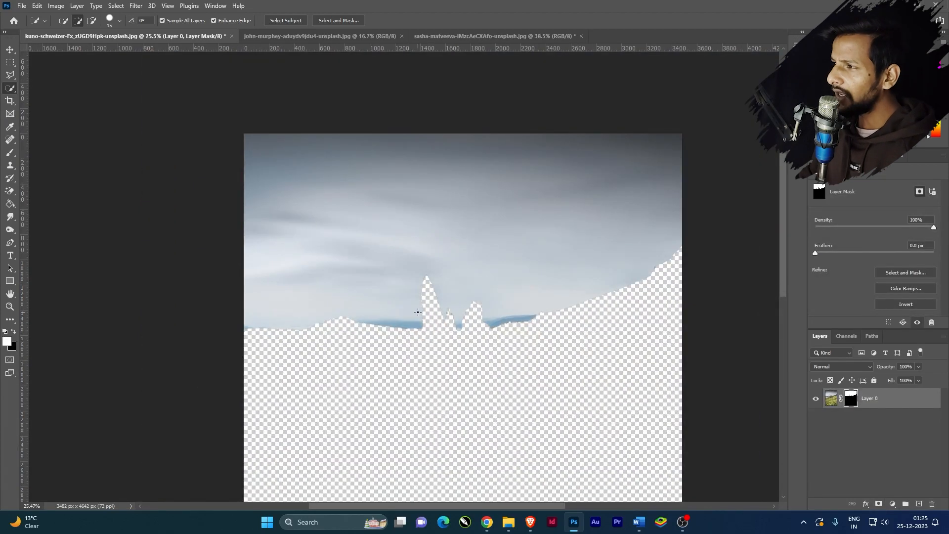
scroll(419, 312, down, 2)
scroll(439, 307, up, 2)
key(ctrl+0)
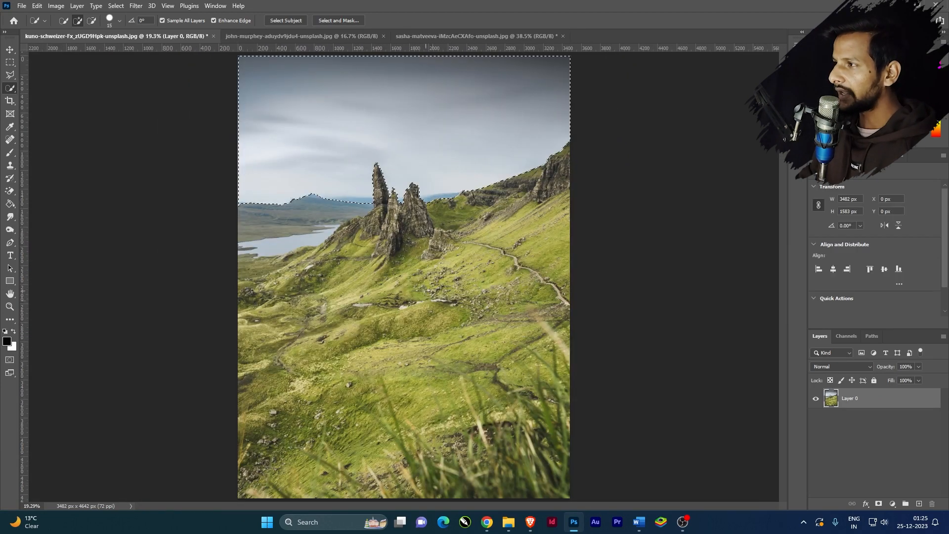
Step: Invert the sky selection to cover the landscape and add a layer mask from it
scroll(391, 99, down, 1)
scroll(395, 114, up, 2)
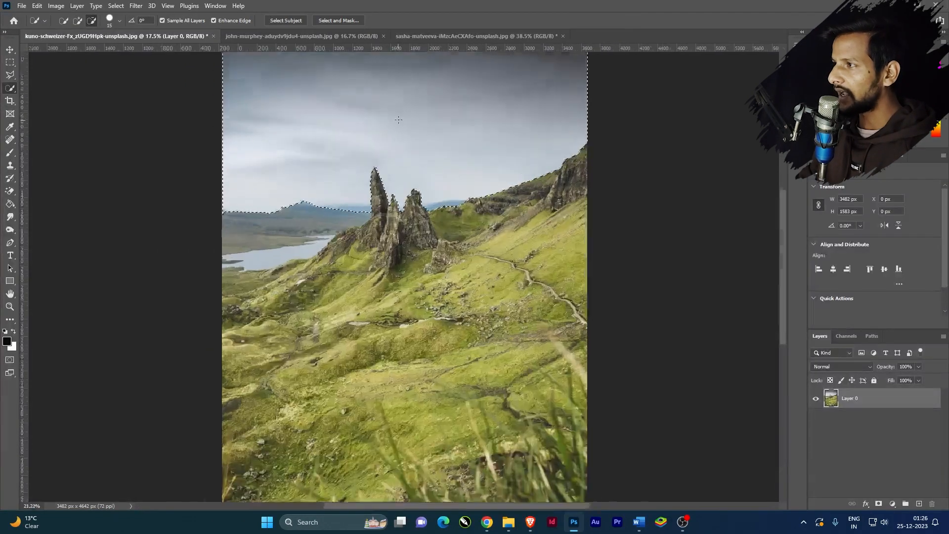
scroll(403, 126, up, 4)
scroll(494, 276, down, 3)
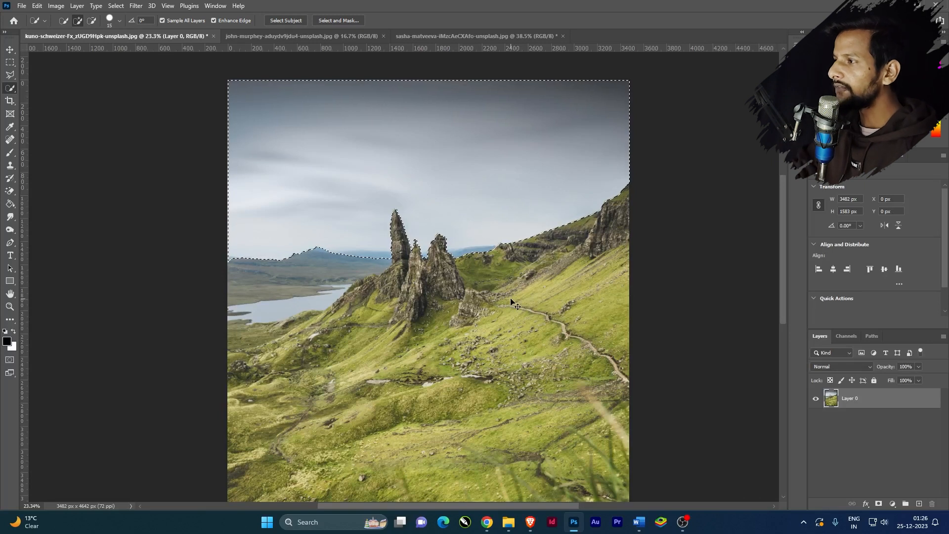
key(ctrl+shift+i)
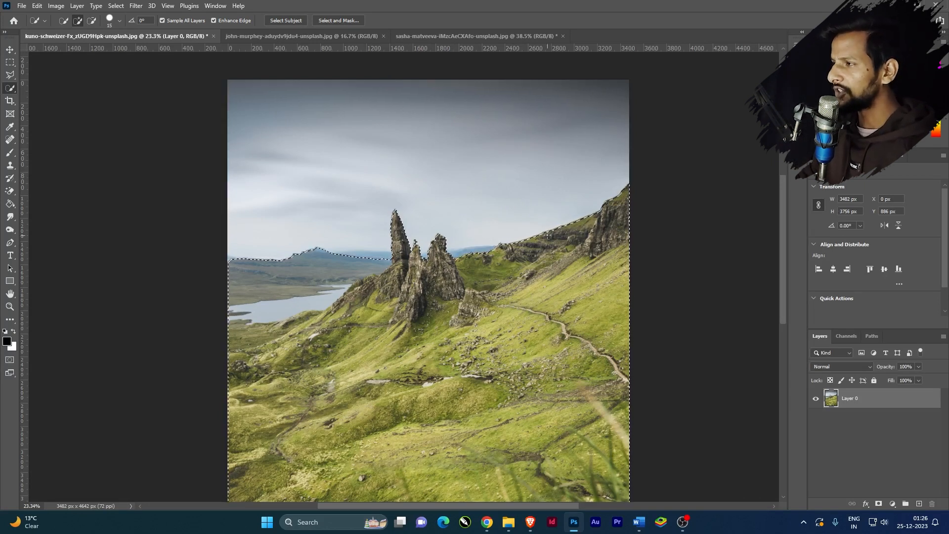
click(878, 504)
Step: Examine the sky cut-out and compare it with the original by disabling and re-enabling the layer mask
scroll(380, 74, down, 3)
scroll(360, 82, up, 5)
scroll(360, 83, down, 3)
scroll(396, 148, up, 2)
scroll(413, 184, down, 2)
scroll(409, 163, up, 1)
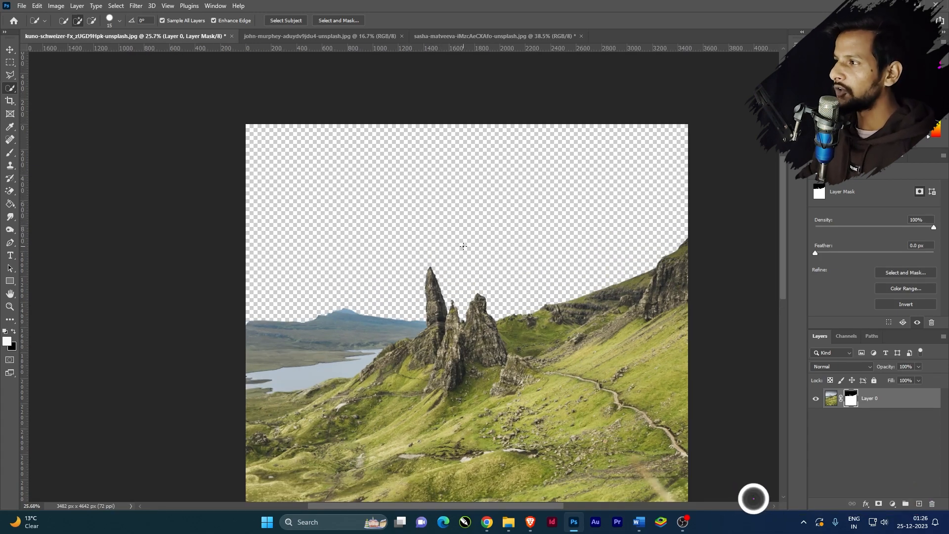
scroll(450, 248, down, 1)
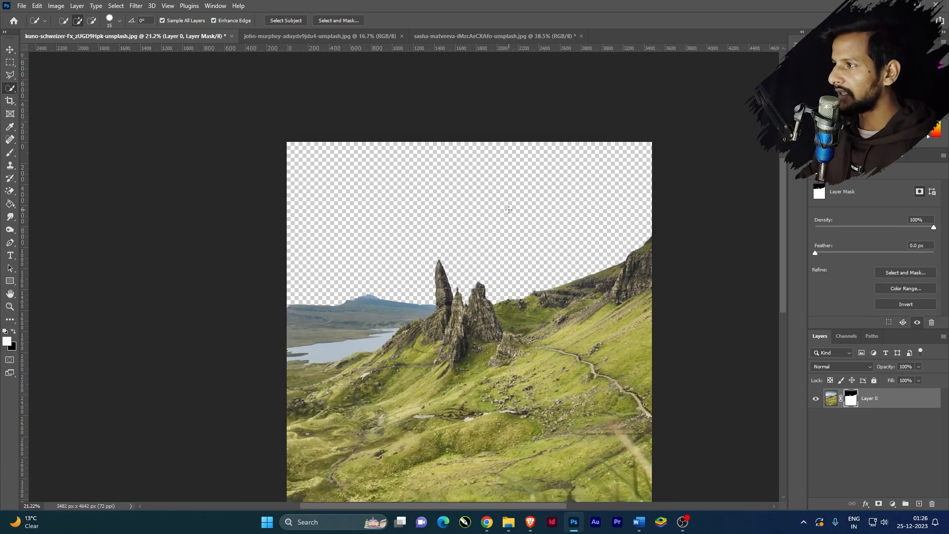
shift+click(851, 402)
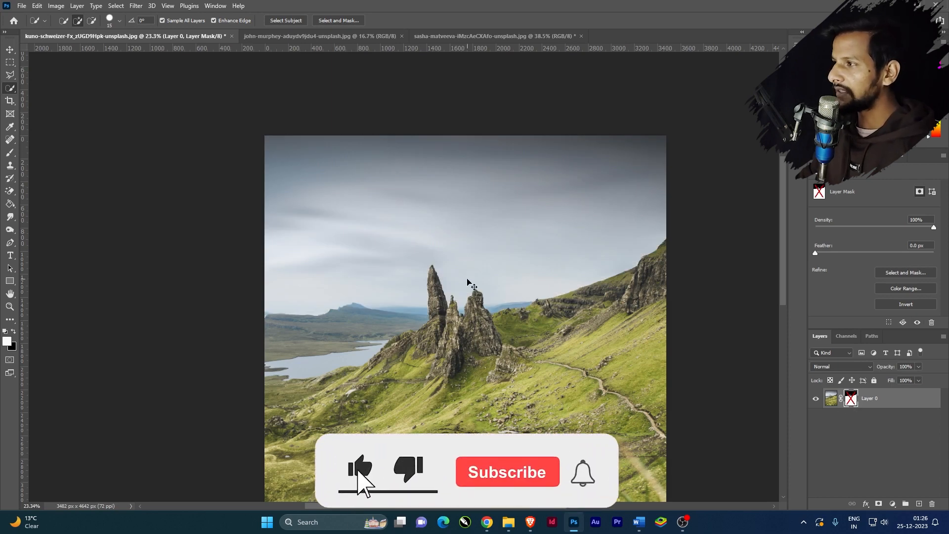
shift+click(851, 398)
Step: Paint black on the layer mask with a soft 29 px brush to hide the pale blue peak behind the distant hill
scroll(329, 305, up, 10)
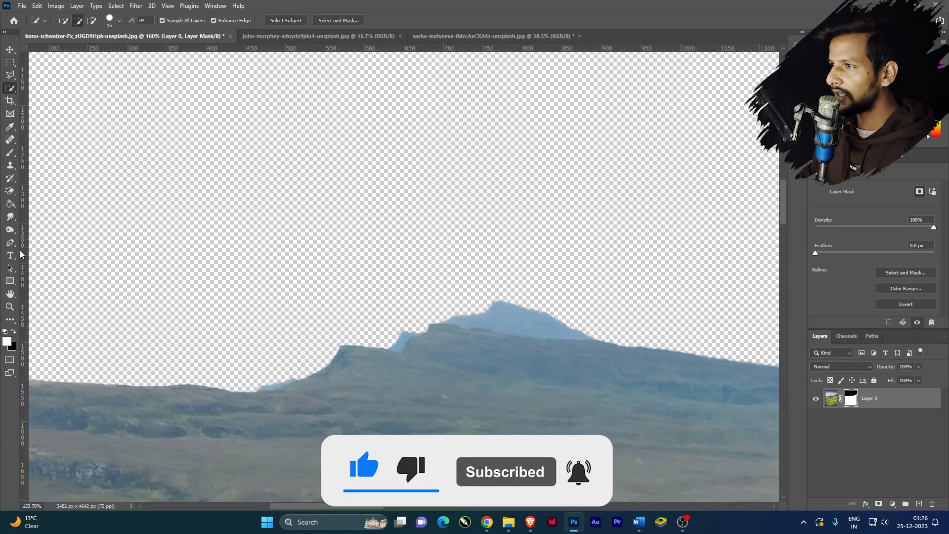
click(9, 152)
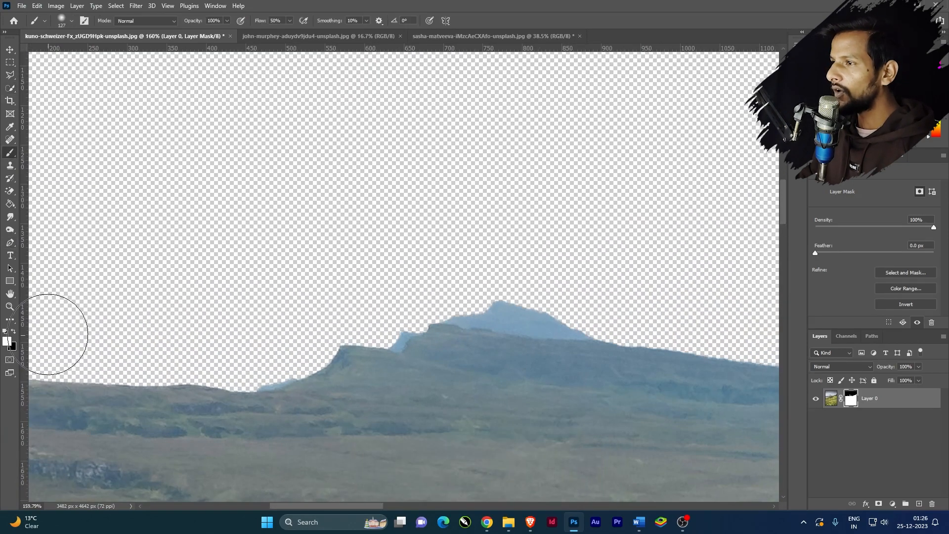
click(13, 332)
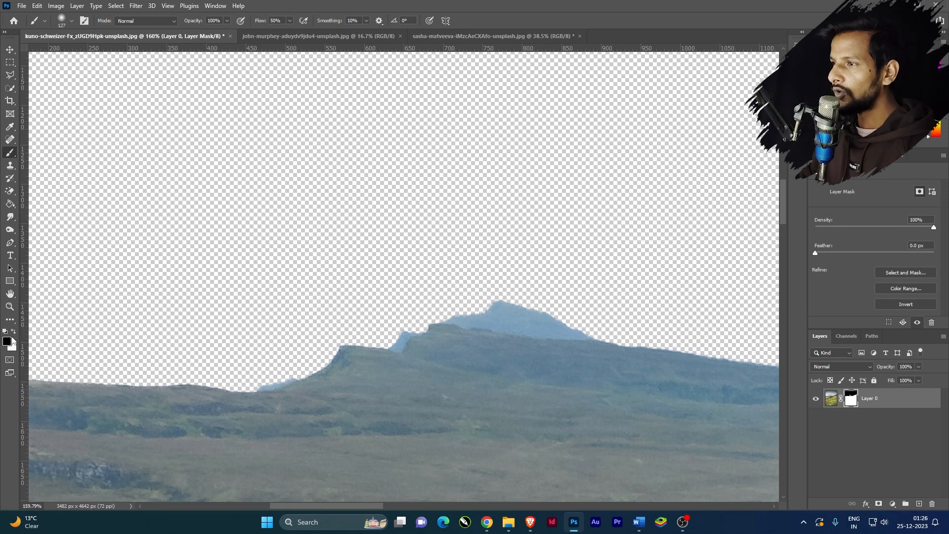
mouse_move(505, 258)
mouse_down()
mouse_move(457, 256)
mouse_move(479, 260)
mouse_up()
scroll(554, 325, up, 3)
mouse_move(600, 303)
mouse_down()
mouse_move(466, 275)
mouse_move(560, 305)
mouse_move(443, 287)
mouse_move(474, 286)
mouse_move(415, 294)
mouse_up()
mouse_move(562, 282)
mouse_down()
mouse_move(540, 278)
mouse_move(546, 320)
mouse_move(608, 337)
mouse_move(384, 291)
mouse_move(412, 305)
mouse_move(370, 305)
mouse_up()
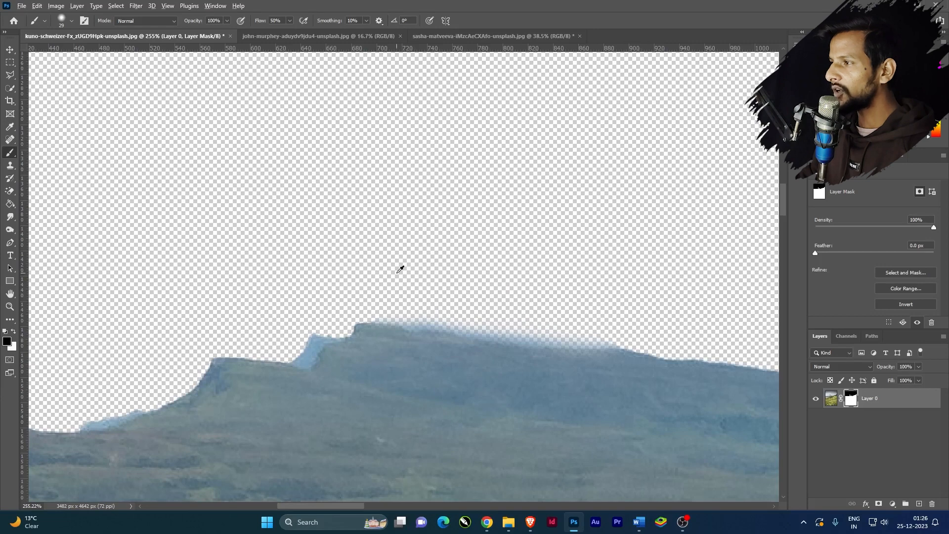
Step: Examine the masked mountain photo as a whole and around the rock pinnacles and ridge
scroll(401, 267, down, 6)
scroll(345, 269, down, 4)
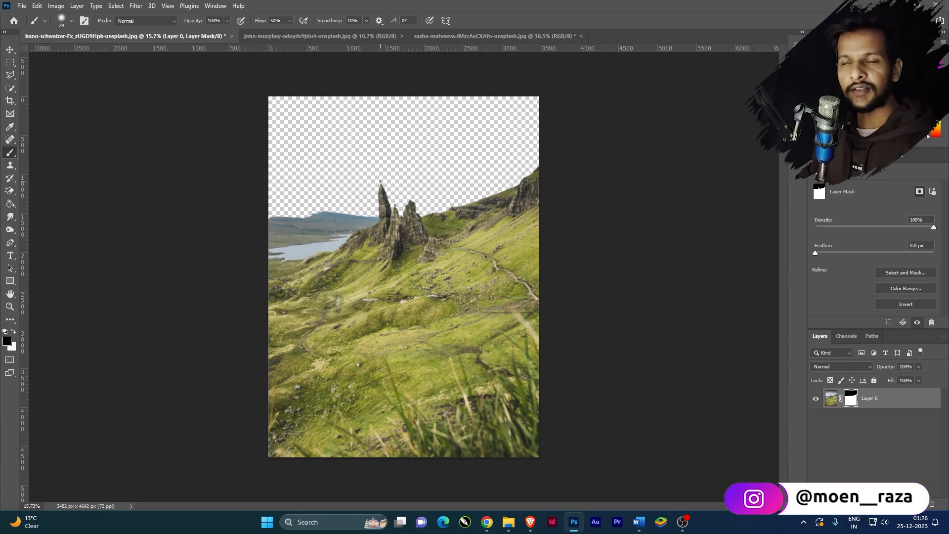
scroll(356, 128, up, 4)
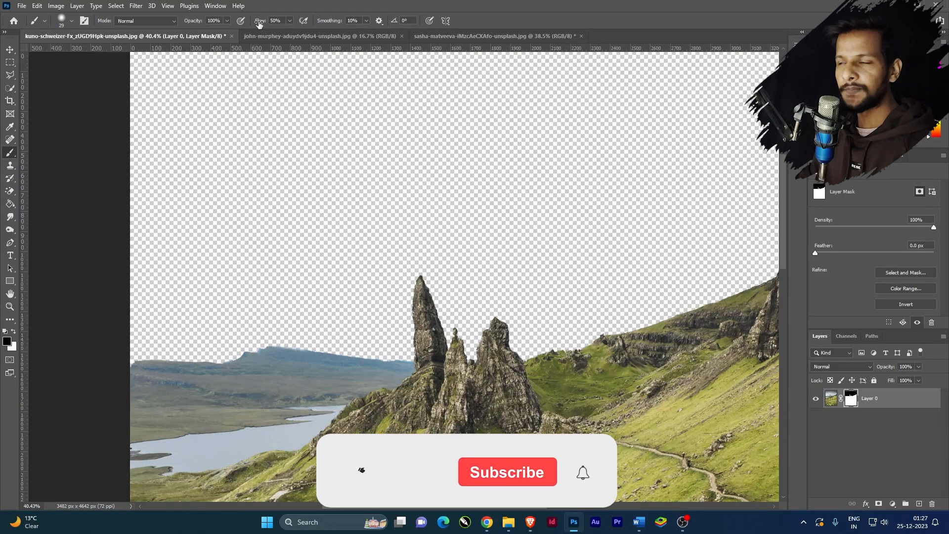
alt+scroll(517, 208, down, 5)
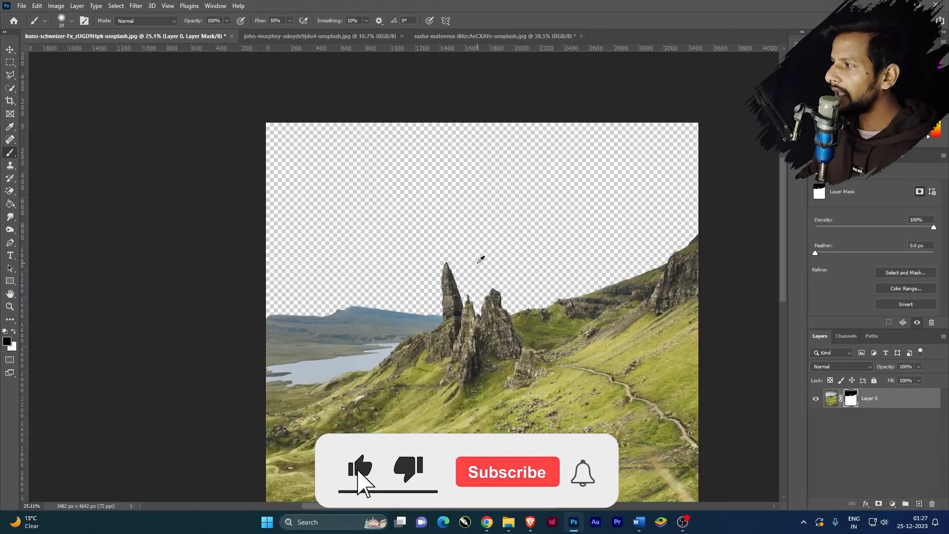
alt+scroll(501, 278, down, 4)
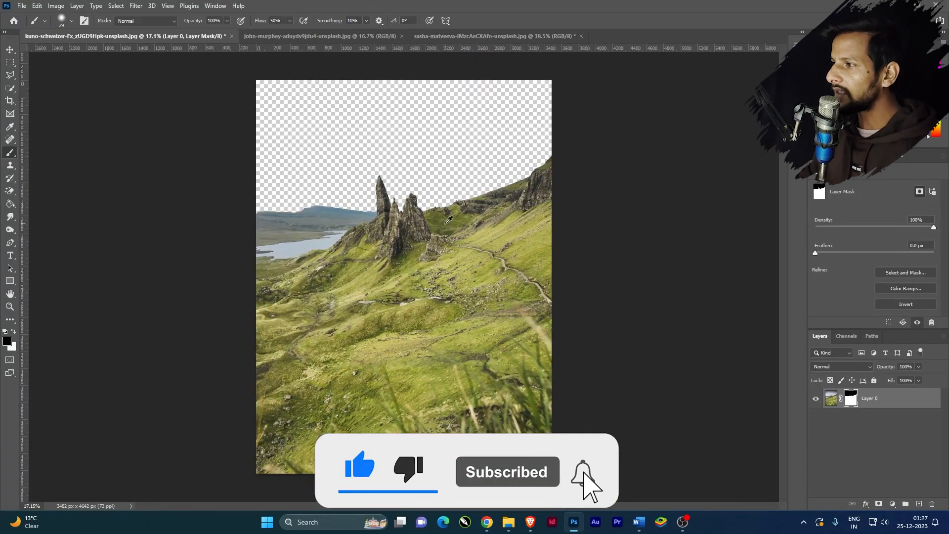
alt+scroll(431, 201, up, 4)
alt+scroll(416, 183, down, 2)
alt+scroll(417, 180, up, 3)
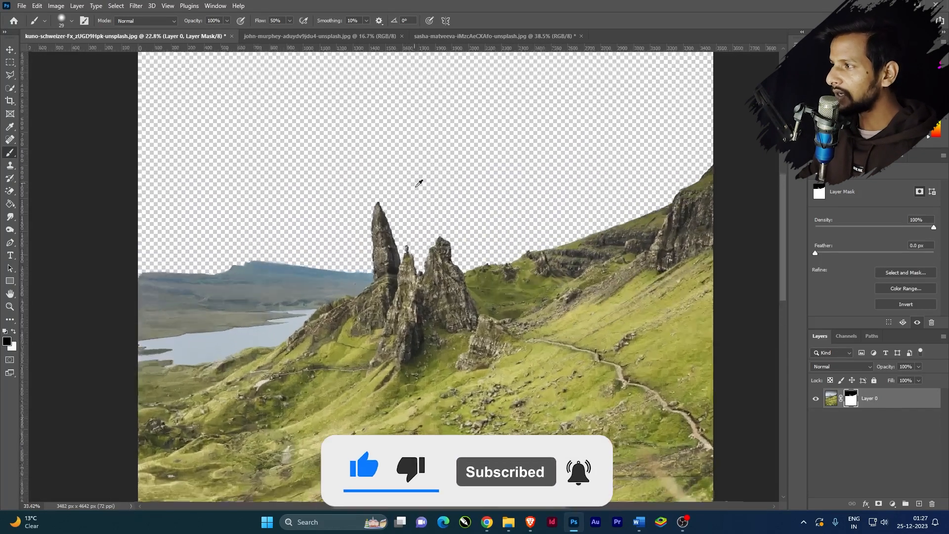
scroll(443, 255, down, 1)
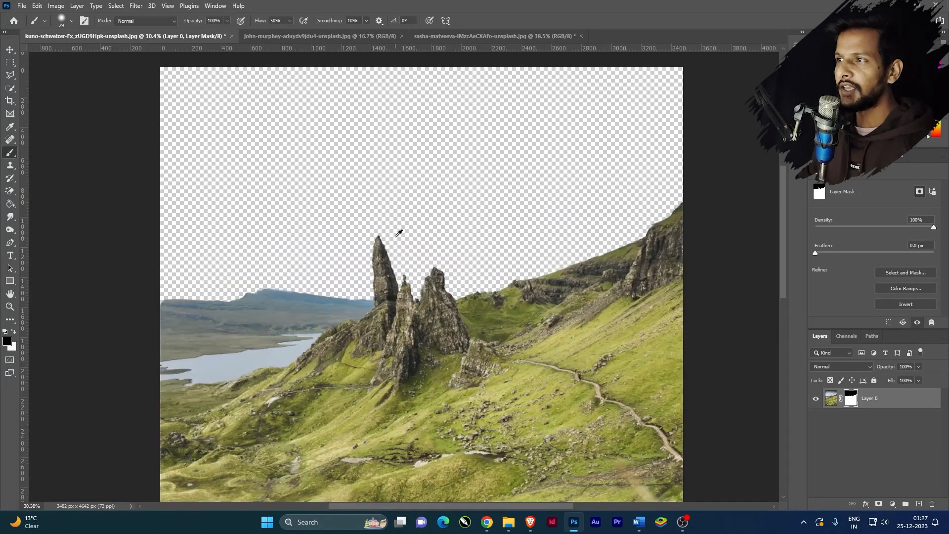
alt+scroll(398, 233, down, 1)
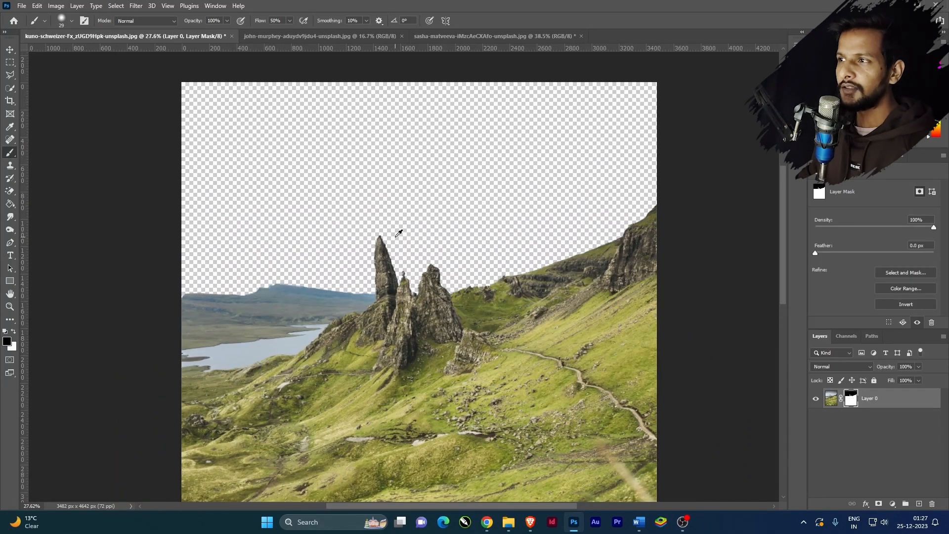
Step: Open the portrait photo of the long-haired man in a pale hoodie from the Downloads folder
click(10, 218)
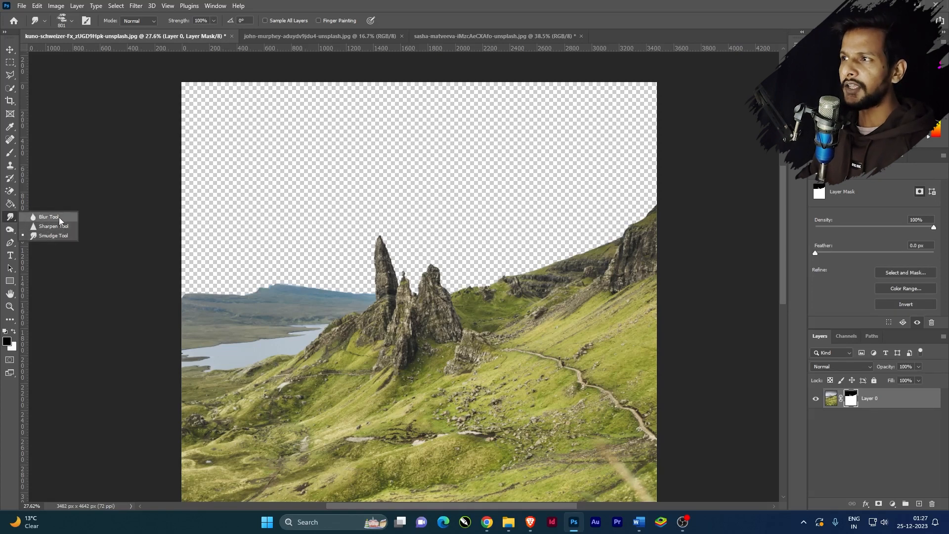
click(22, 6)
click(22, 6)
click(25, 29)
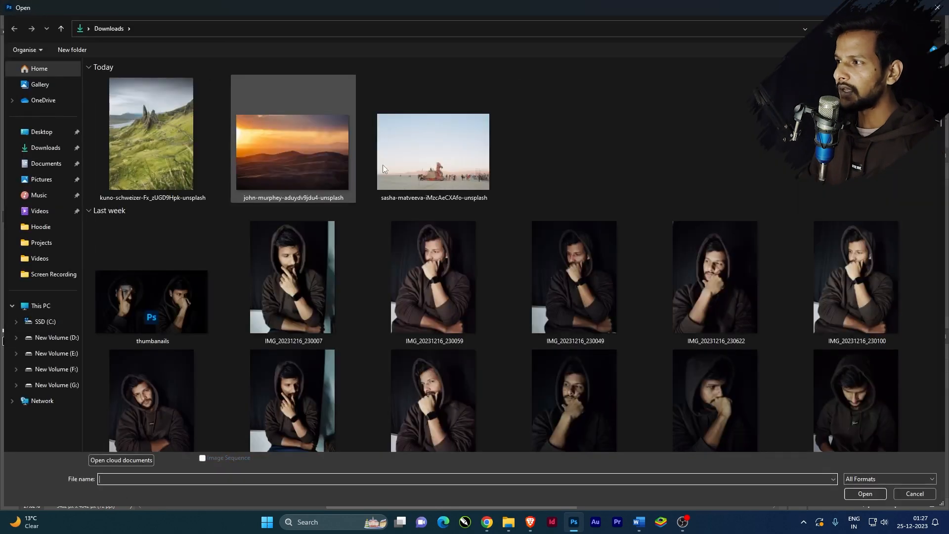
scroll(390, 238, down, 10)
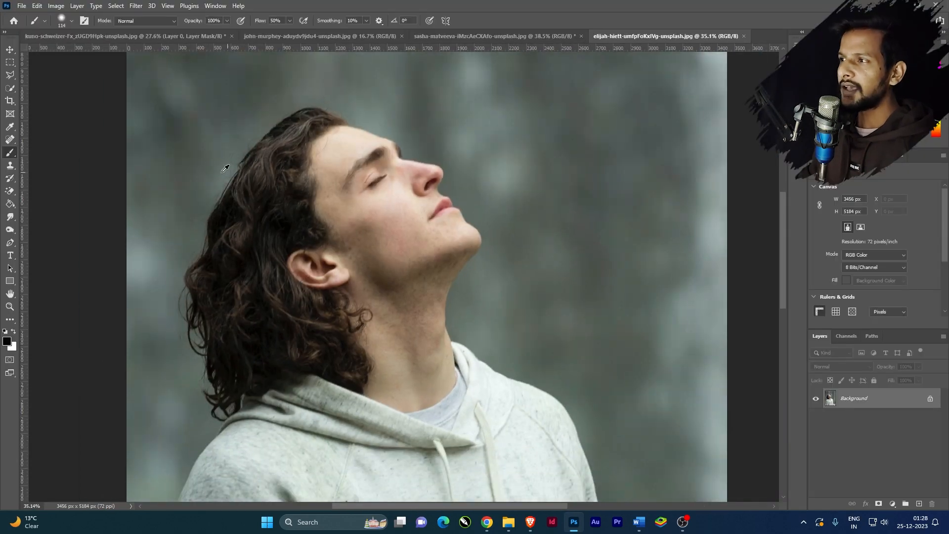
Step: Switch to the Blur tool with a 457 px soft brush at 50% strength for the portrait
right_click(13, 154)
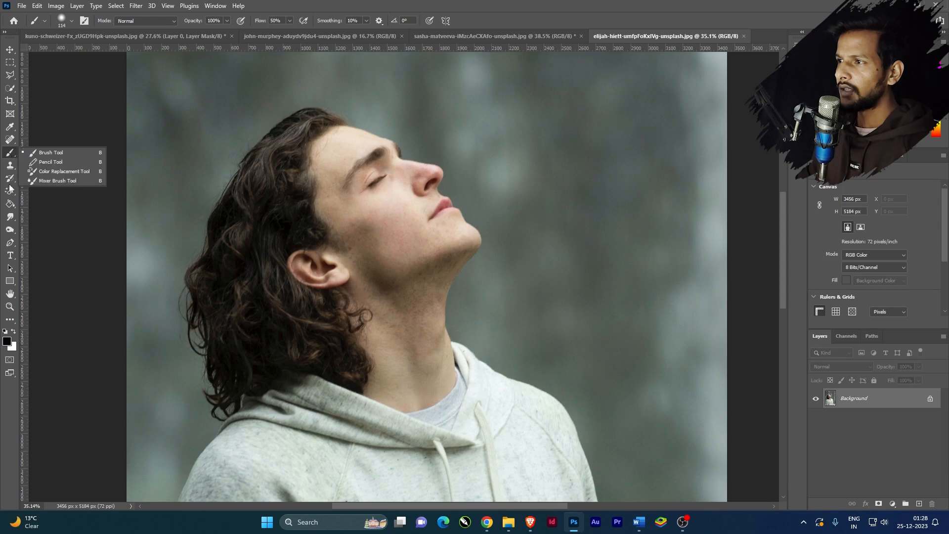
click(10, 217)
right_click(14, 215)
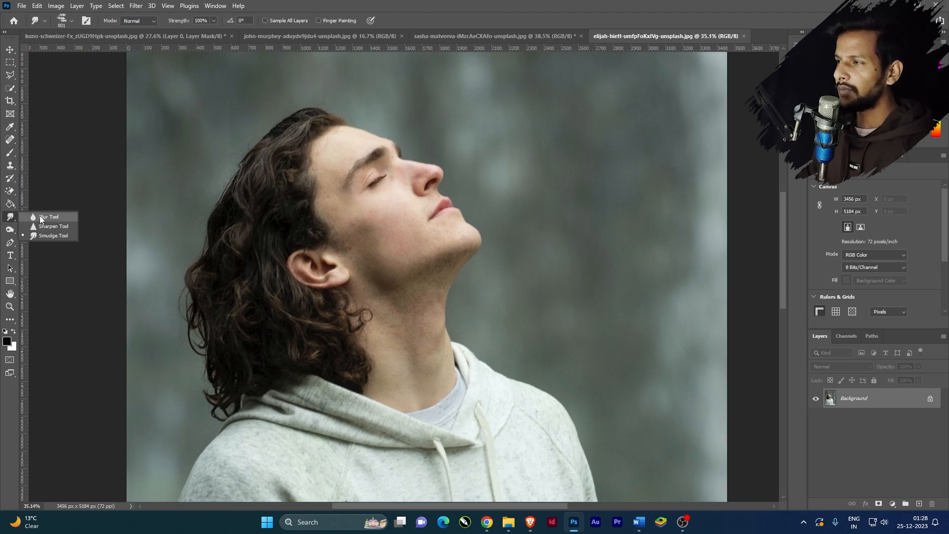
click(40, 216)
mouse_move(429, 177)
mouse_down()
mouse_move(472, 187)
mouse_move(499, 168)
mouse_up()
scroll(289, 268, down, 2)
scroll(289, 268, down, 1)
scroll(500, 178, up, 2)
drag(502, 82, 502, 81)
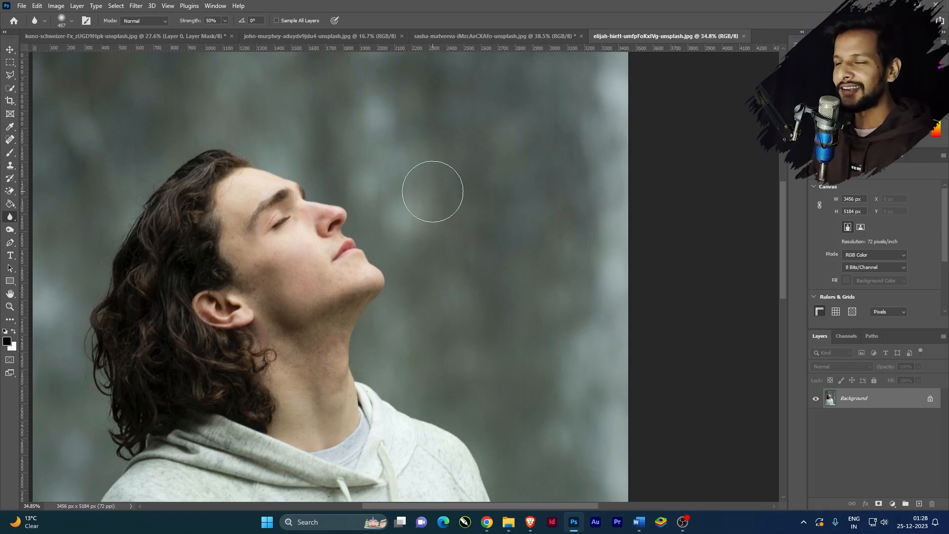
Step: Try blurring the hoodie fabric at the man's shoulder with the Blur tool, and undo it
scroll(500, 283, down, 3)
scroll(460, 228, up, 3)
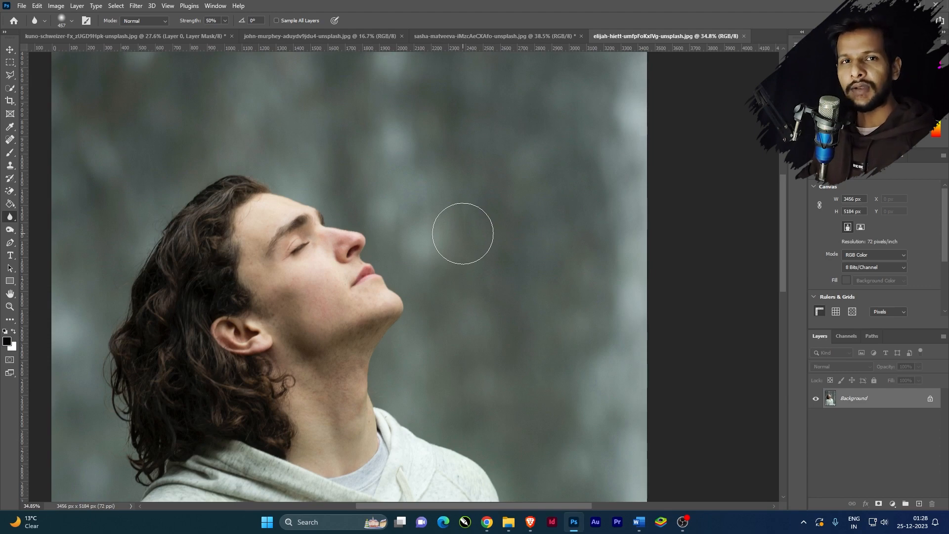
scroll(463, 232, down, 2)
scroll(473, 274, up, 1)
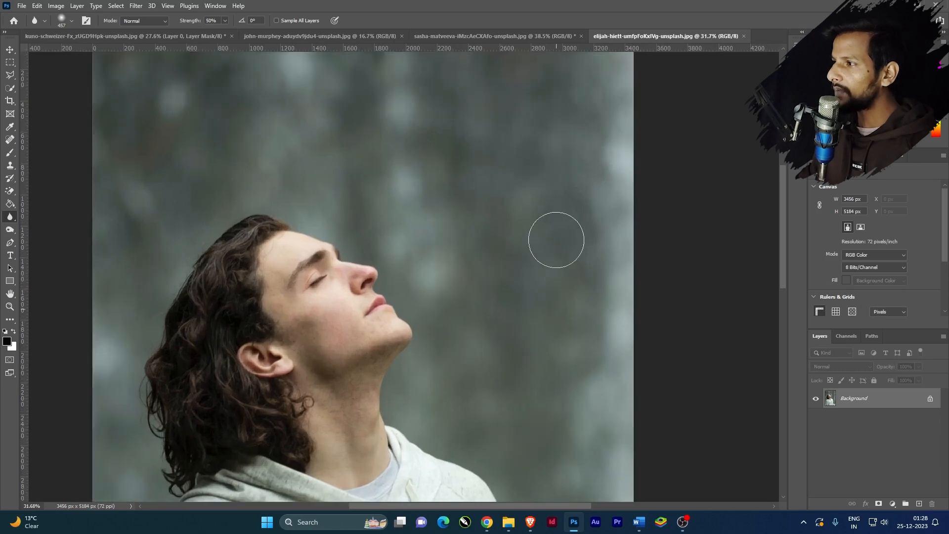
scroll(499, 277, down, 3)
scroll(318, 334, up, 3)
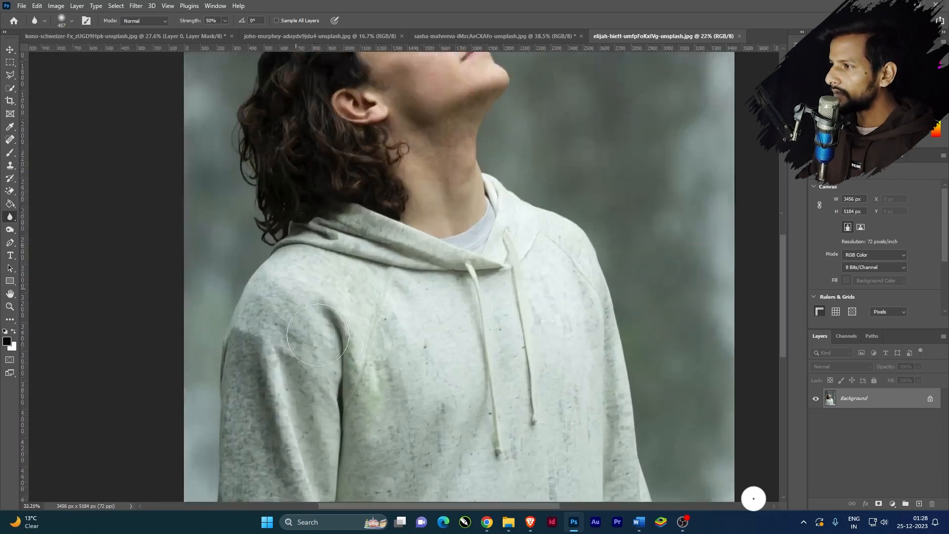
scroll(318, 335, up, 2)
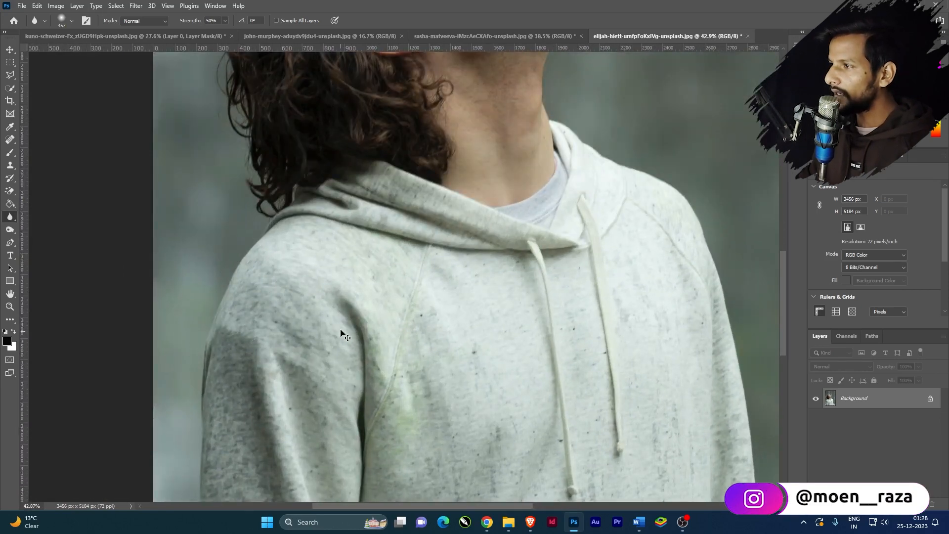
scroll(341, 336, down, 2)
scroll(311, 187, up, 6)
scroll(349, 397, down, 2)
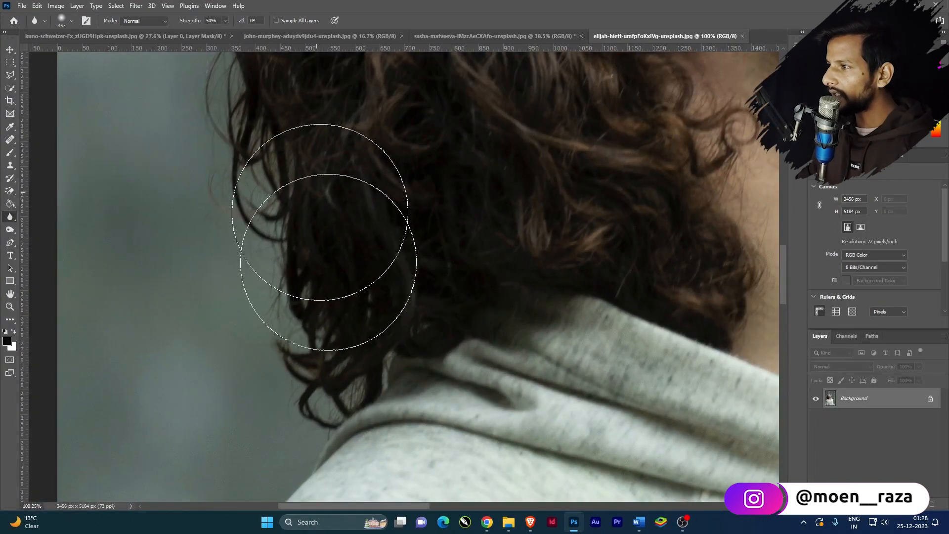
Step: Try blurring the curly hair ends above the hoodie's shoulder at 50% strength, and undo the strokes
mouse_move(333, 410)
mouse_down()
mouse_move(340, 314)
mouse_move(322, 310)
mouse_move(335, 275)
mouse_up()
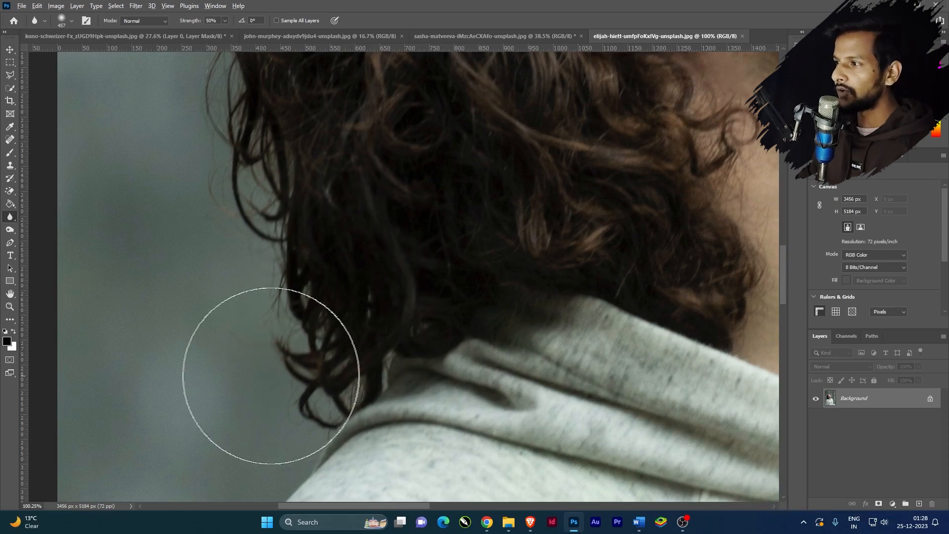
scroll(294, 373, up, 3)
scroll(372, 262, down, 2)
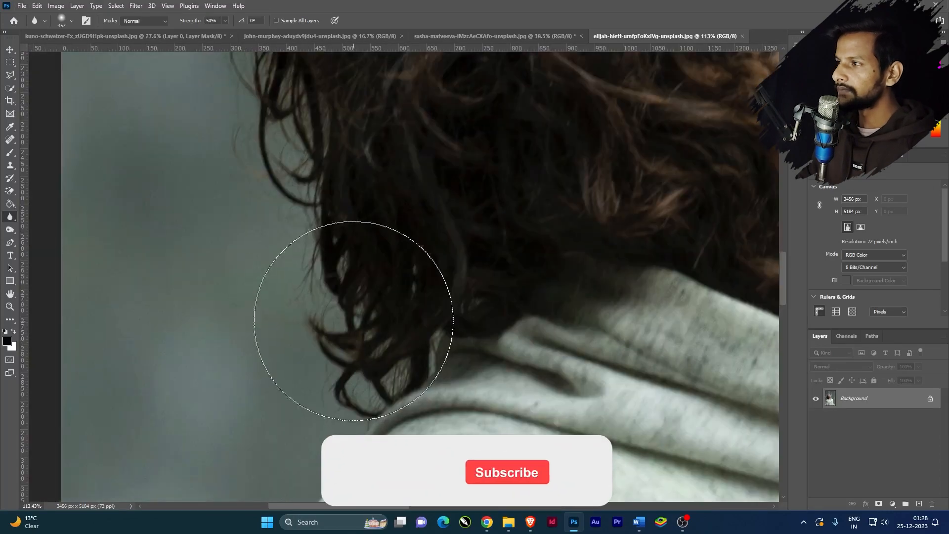
scroll(354, 322, down, 5)
scroll(315, 205, up, 2)
scroll(381, 392, up, 2)
scroll(325, 350, down, 1)
scroll(318, 356, up, 2)
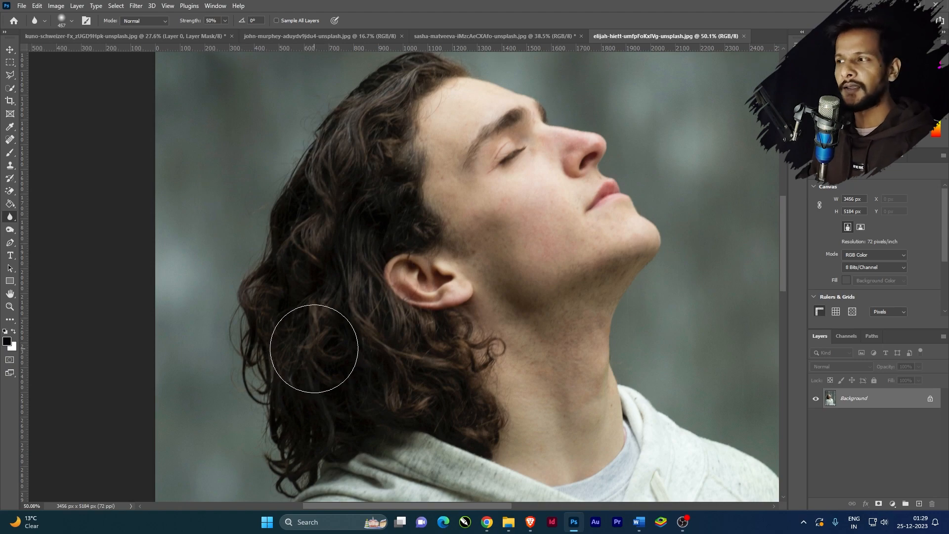
scroll(314, 348, down, 4)
scroll(254, 322, up, 3)
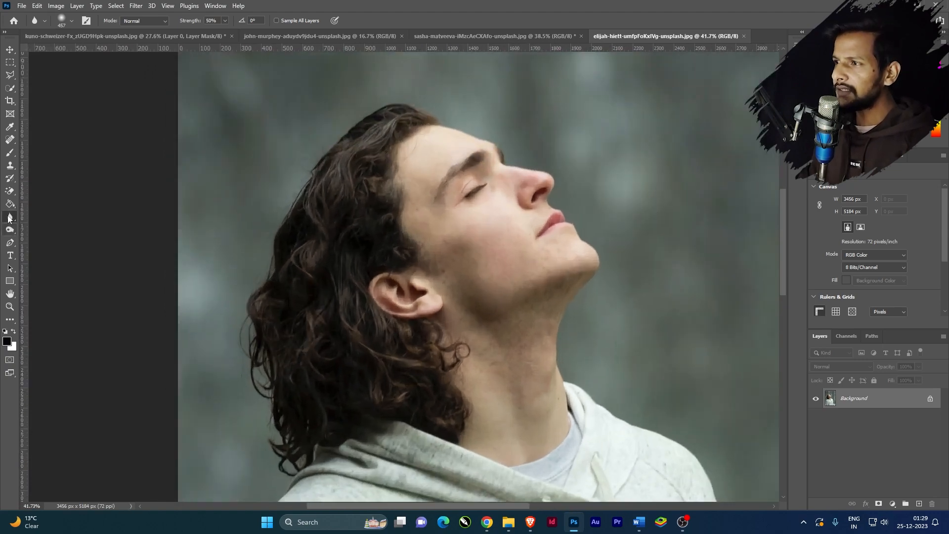
Step: Switch to the Sharpen tool with a 137 px soft brush and set its strength to 66%
click(9, 218)
click(57, 227)
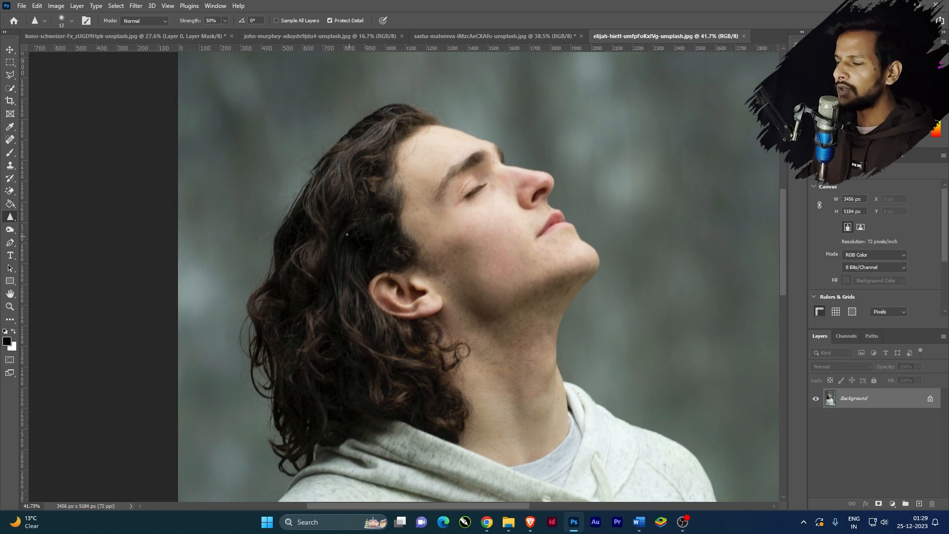
scroll(494, 215, up, 4)
mouse_move(490, 216)
mouse_down()
mouse_move(508, 222)
mouse_move(492, 188)
mouse_move(495, 170)
mouse_up()
click(225, 21)
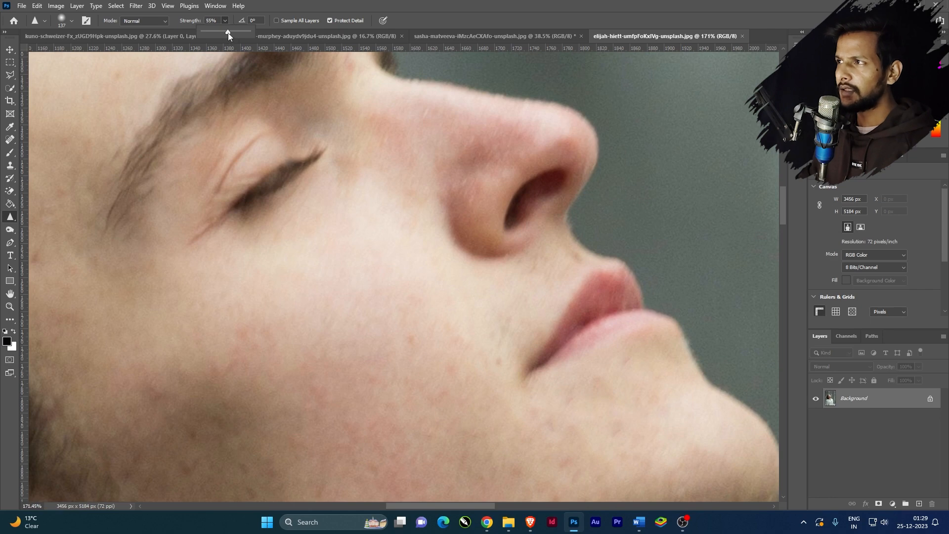
drag(232, 32, 233, 31)
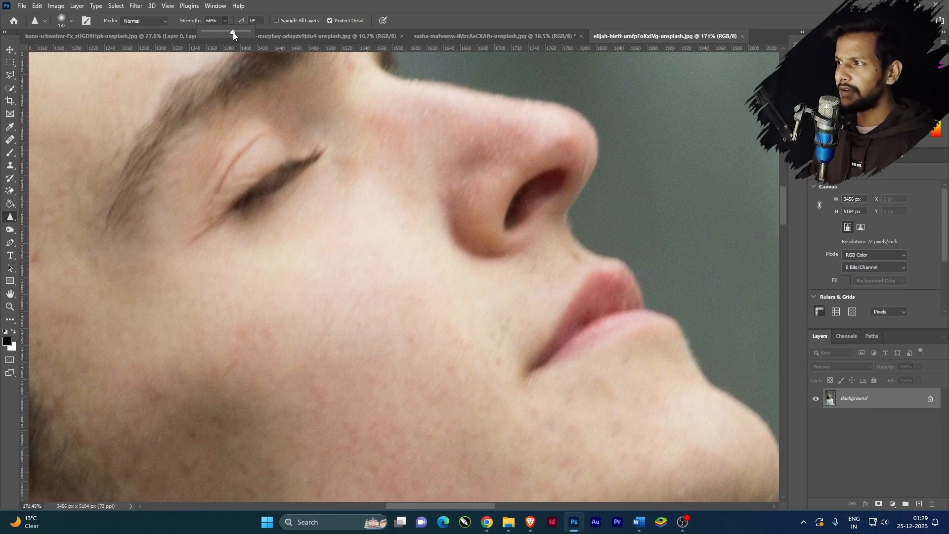
Step: Sharpen the man's facial detail with the 137 px brush
scroll(477, 334, down, 2)
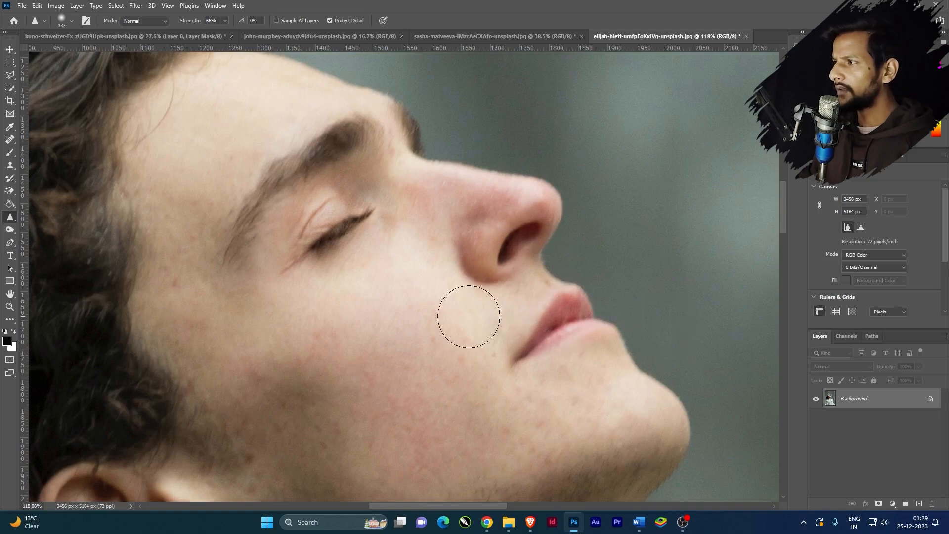
scroll(493, 316, down, 3)
scroll(368, 291, up, 4)
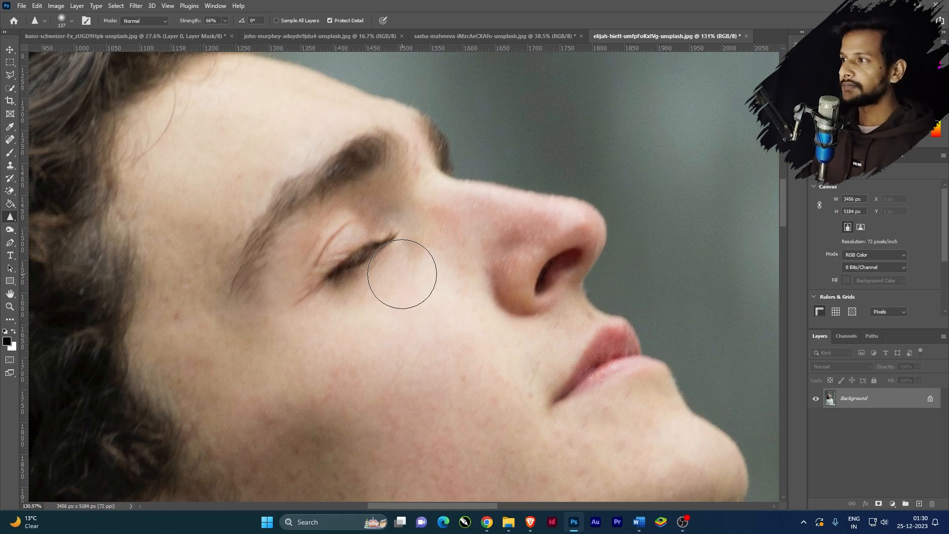
Step: Examine the sharpened portrait as a whole and up close around the cheek, ear and hair
scroll(395, 277, down, 10)
scroll(309, 350, up, 5)
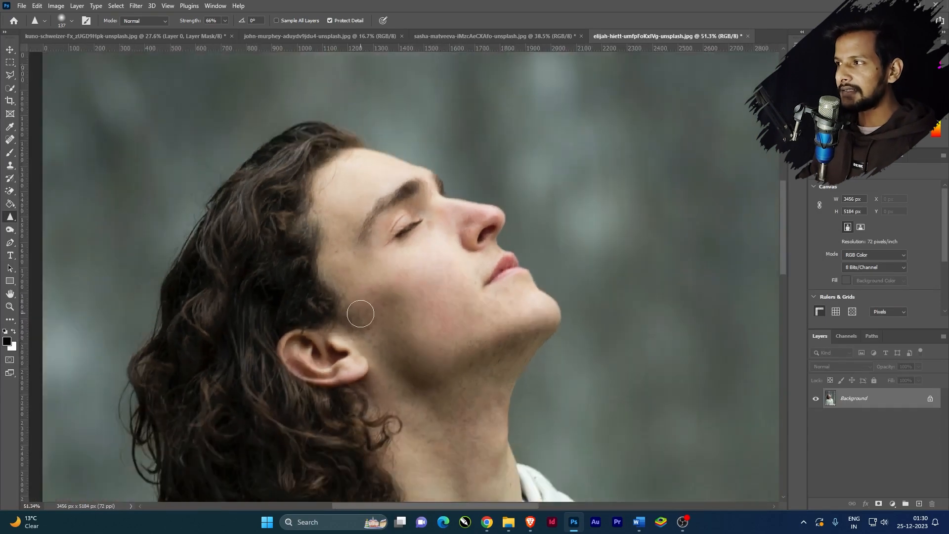
scroll(361, 314, up, 6)
scroll(452, 310, down, 3)
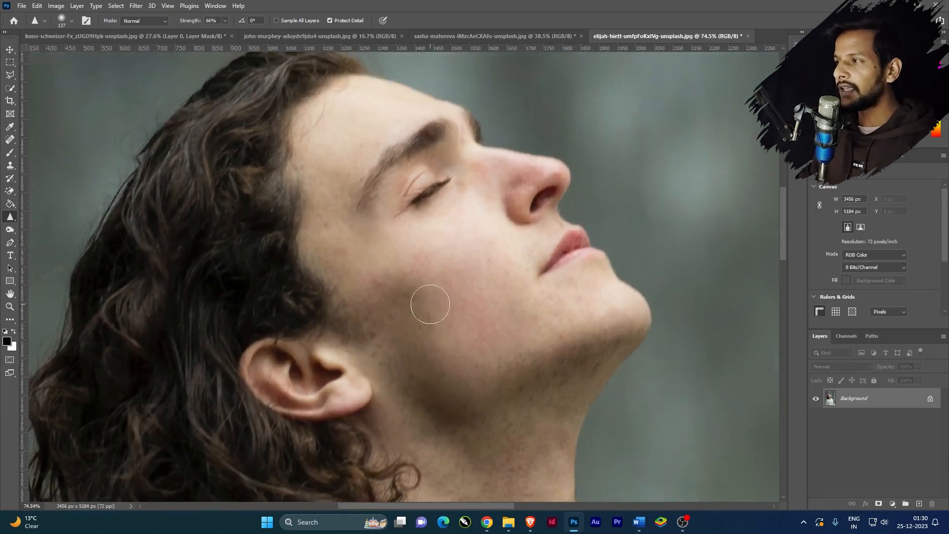
scroll(430, 304, up, 3)
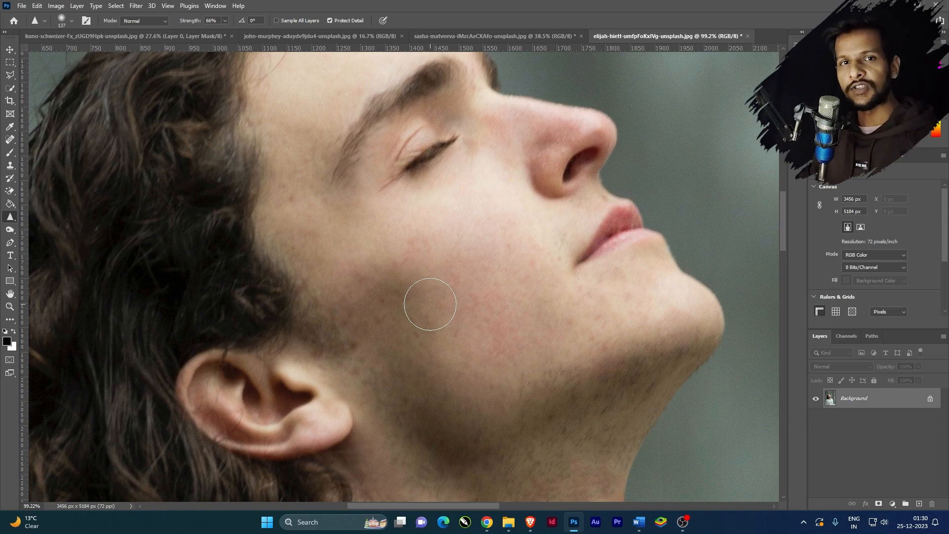
scroll(426, 289, down, 4)
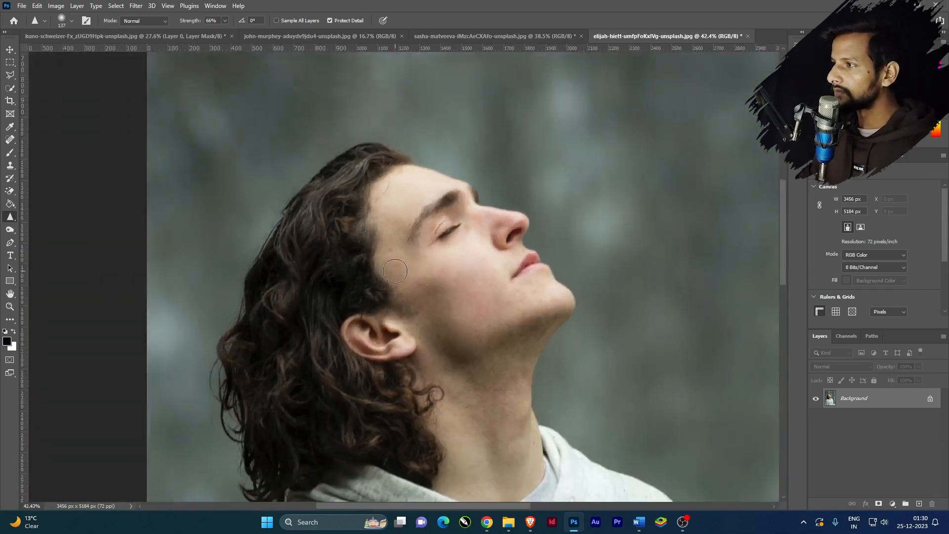
scroll(431, 272, up, 2)
scroll(468, 273, down, 2)
scroll(410, 280, up, 2)
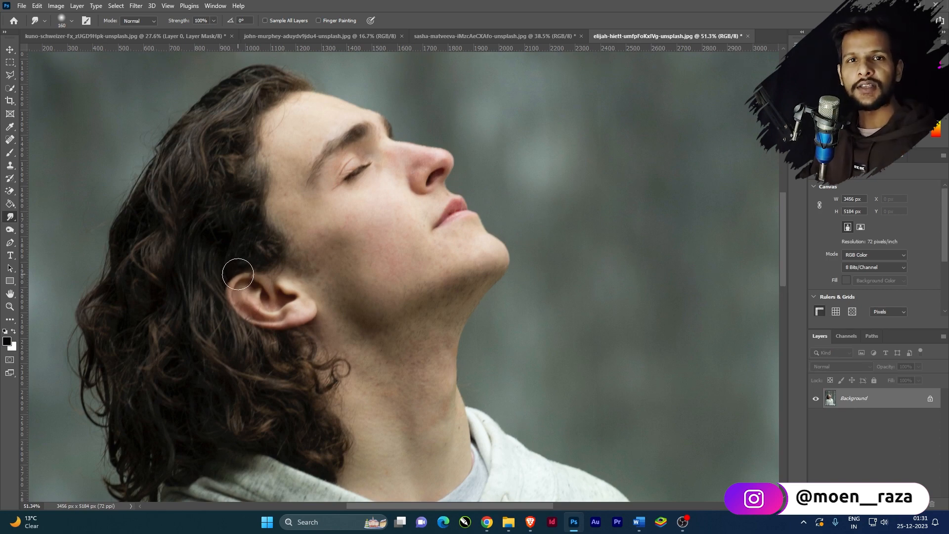
Step: Try smudging the hair behind the ear with a 160 px Smudge brush at 100% strength, and undo the strokes
scroll(233, 289, up, 3)
mouse_move(229, 262)
mouse_down()
mouse_move(178, 351)
mouse_move(212, 174)
mouse_move(190, 177)
mouse_move(88, 321)
mouse_move(121, 368)
mouse_up()
scroll(173, 321, down, 4)
scroll(185, 346, up, 4)
mouse_move(187, 293)
mouse_down()
mouse_move(195, 403)
mouse_move(182, 383)
mouse_up()
mouse_move(132, 366)
mouse_down()
mouse_move(133, 238)
mouse_move(98, 249)
mouse_move(99, 361)
mouse_move(87, 307)
mouse_move(95, 440)
mouse_move(130, 387)
mouse_move(163, 295)
mouse_up()
scroll(163, 295, down, 3)
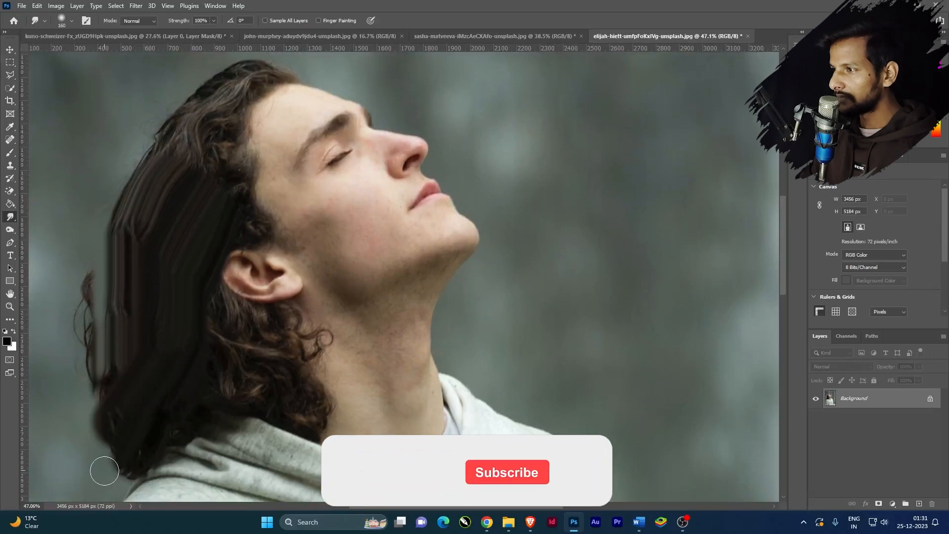
scroll(204, 386, down, 2)
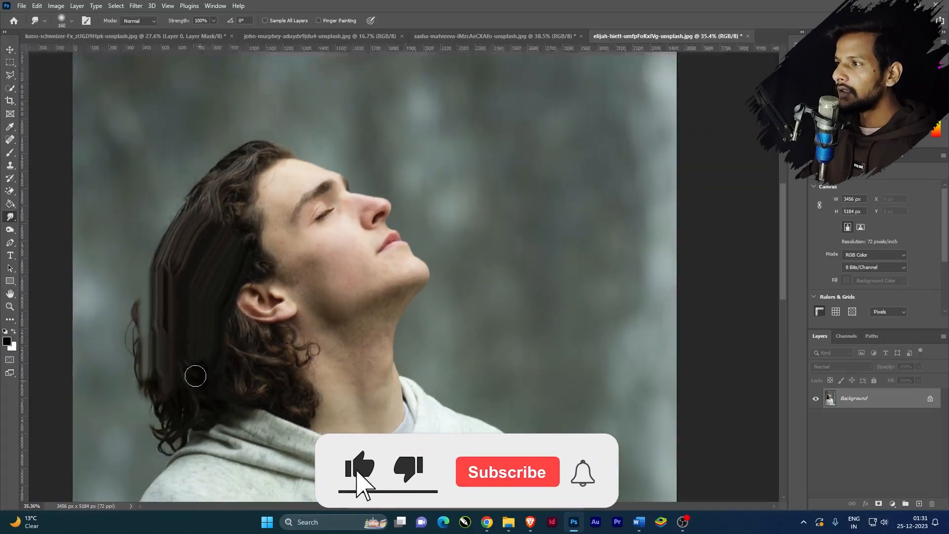
scroll(204, 386, down, 1)
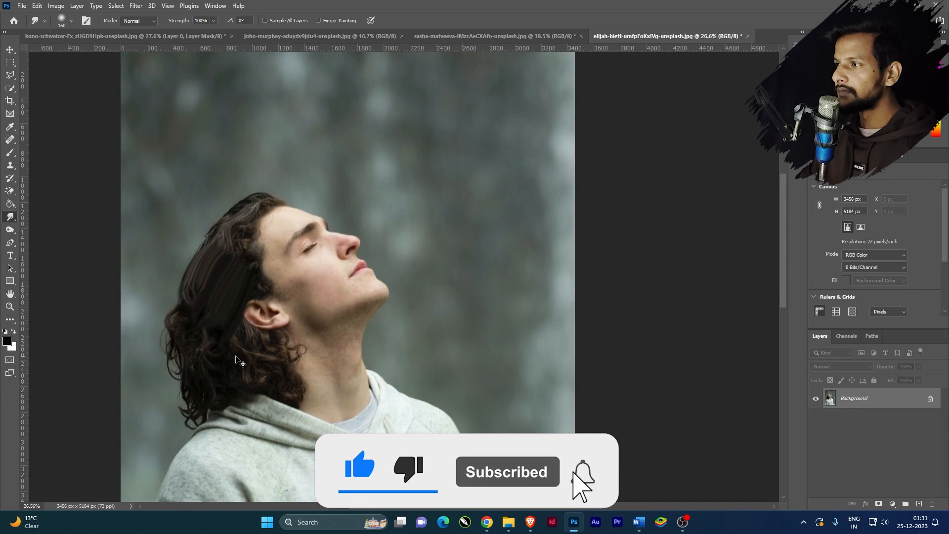
scroll(205, 267, up, 4)
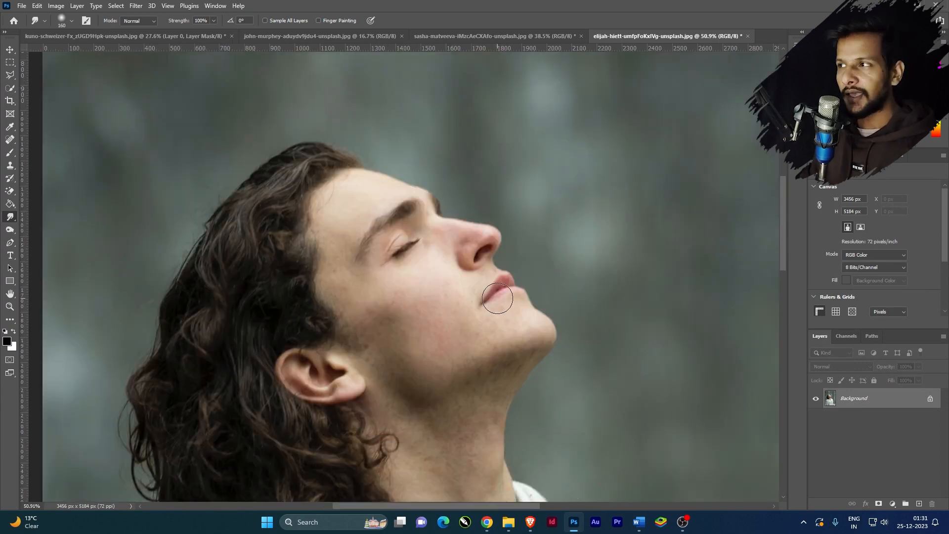
Step: Set the Smudge tool's strength to 51% and smudge the hair above and behind the man's ear
click(214, 21)
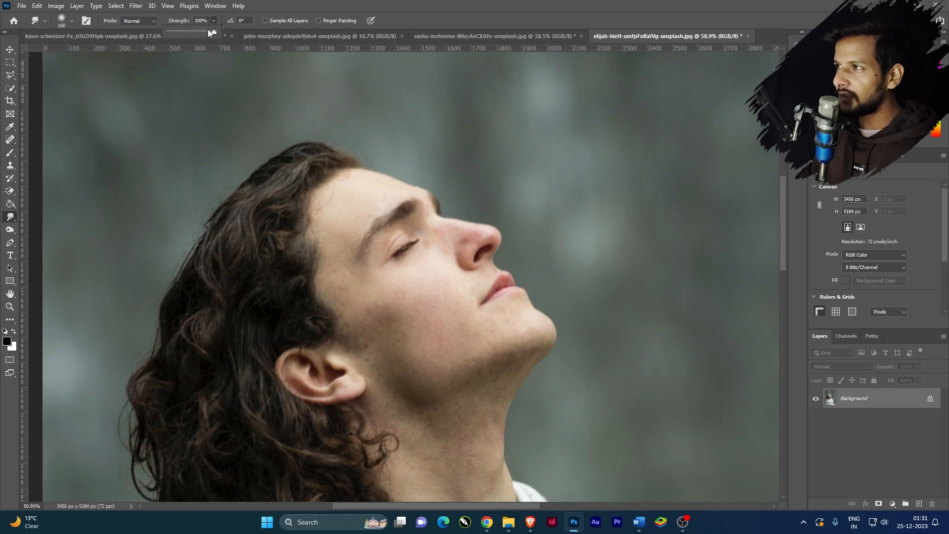
click(190, 30)
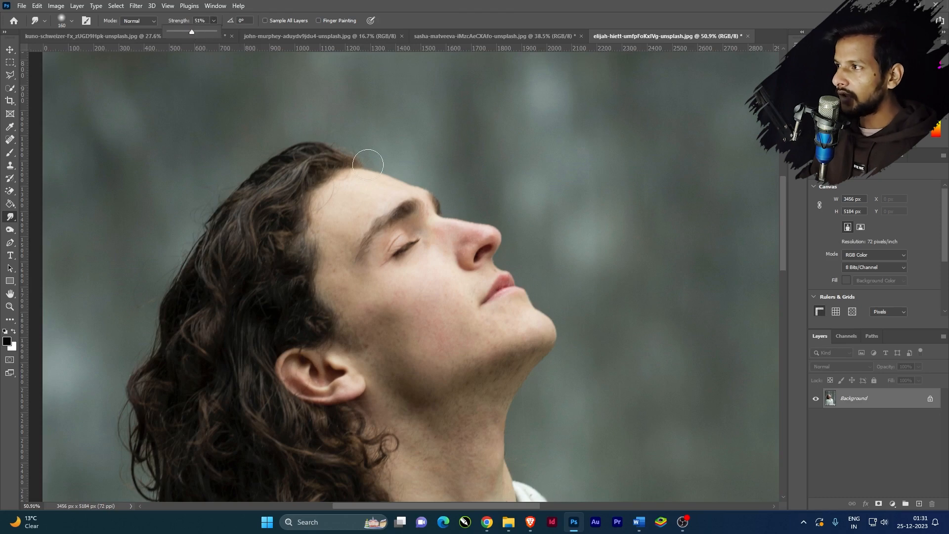
scroll(367, 163, up, 5)
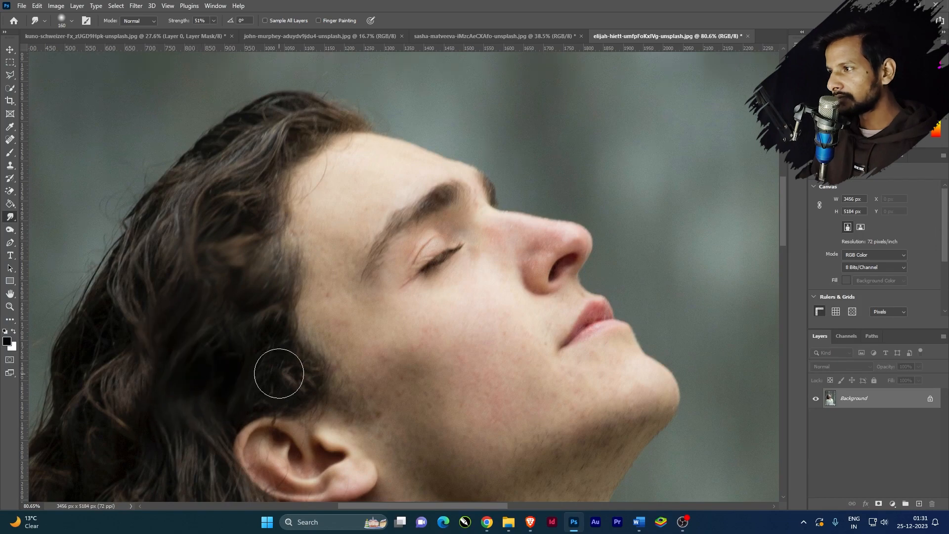
scroll(299, 281, down, 4)
scroll(186, 355, up, 4)
scroll(365, 90, down, 2)
mouse_move(282, 161)
mouse_down()
mouse_move(257, 176)
mouse_move(259, 250)
mouse_up()
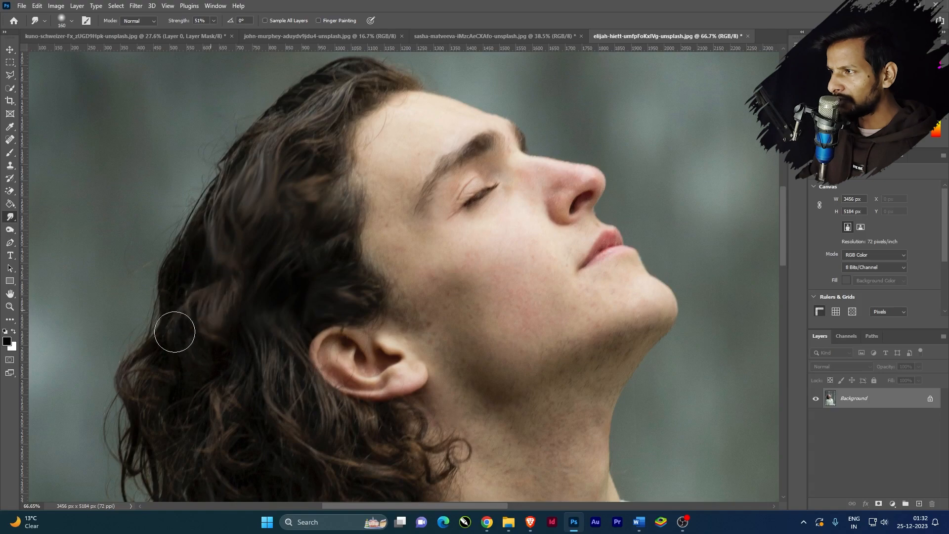
scroll(246, 228, down, 1)
scroll(246, 228, up, 1)
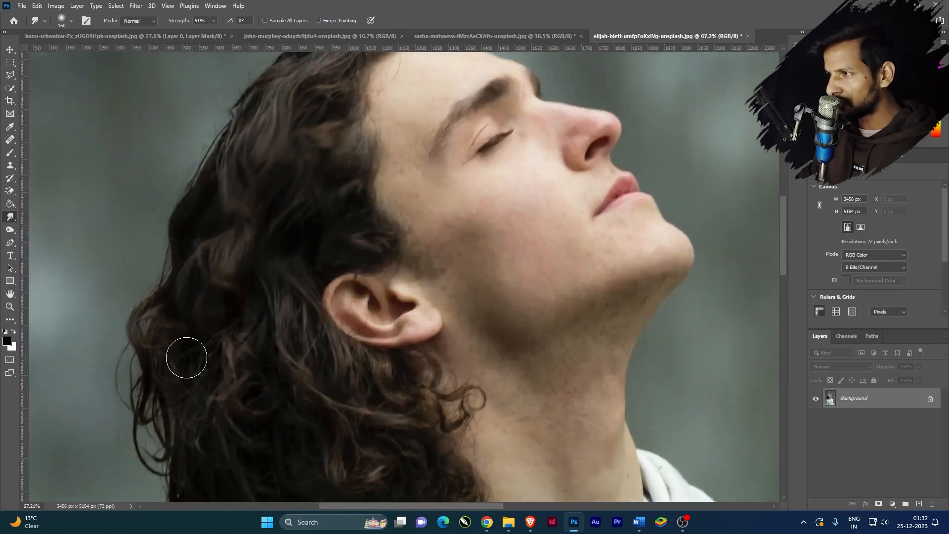
scroll(258, 383, down, 1)
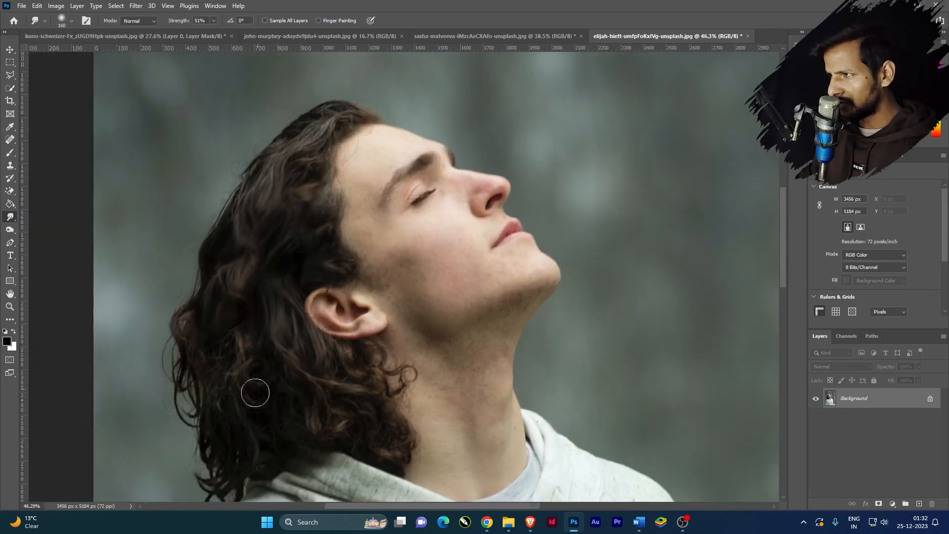
Step: Examine the smudged hair up close around the ear and neck, and check it against the portrait as a whole
scroll(250, 341, up, 2)
scroll(243, 281, up, 1)
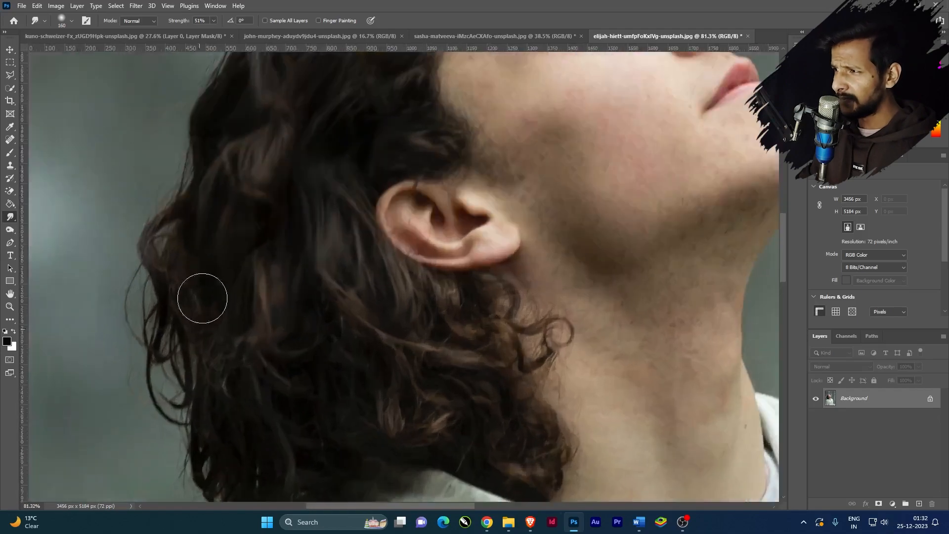
scroll(269, 275, down, 3)
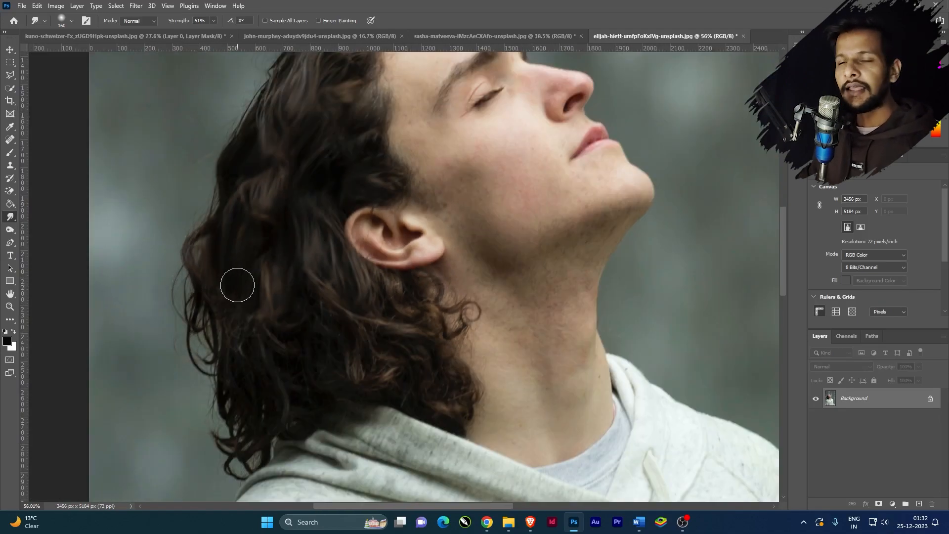
scroll(254, 259, up, 2)
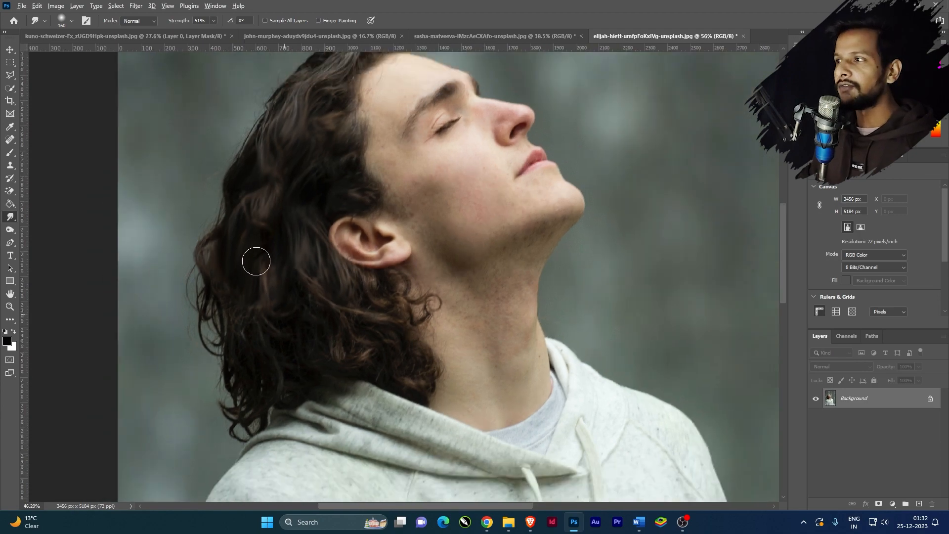
scroll(273, 333, up, 1)
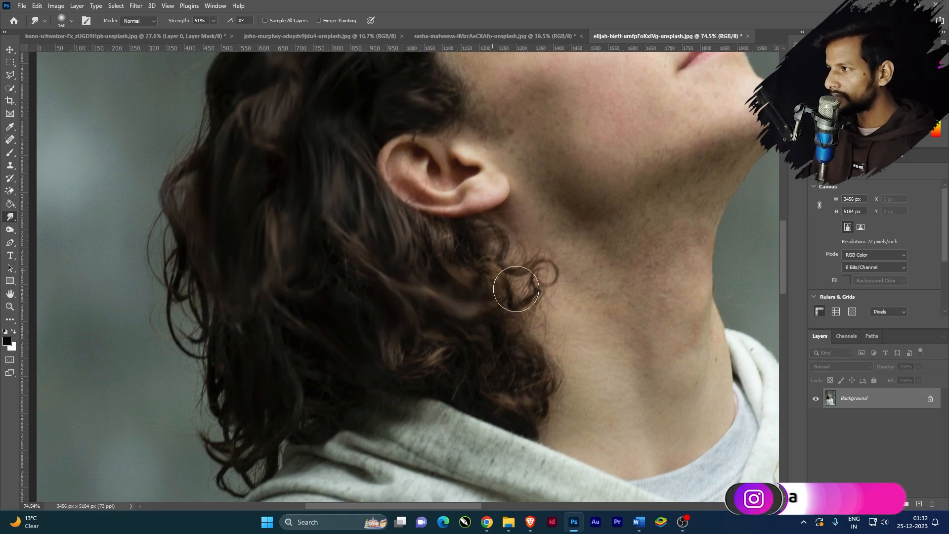
scroll(435, 292, down, 1)
scroll(247, 356, up, 3)
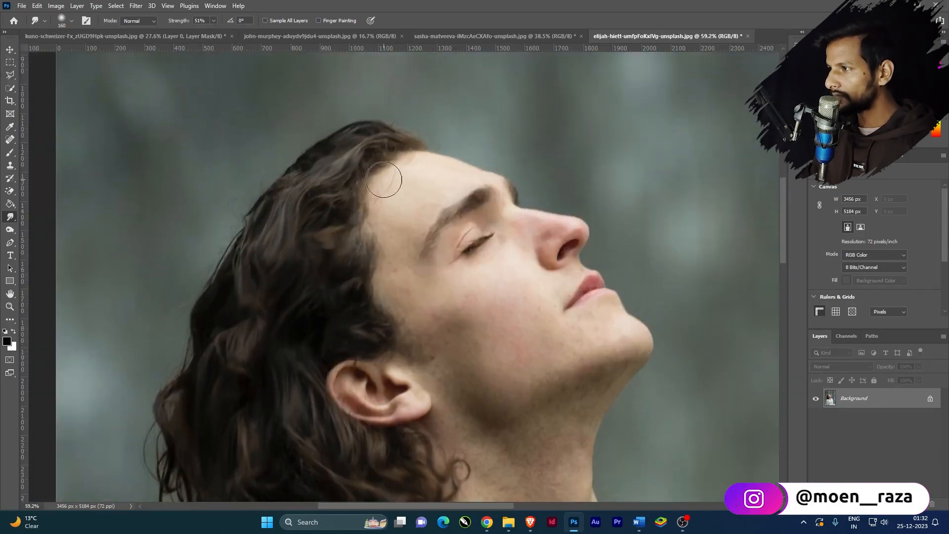
scroll(303, 282, down, 2)
scroll(342, 372, up, 4)
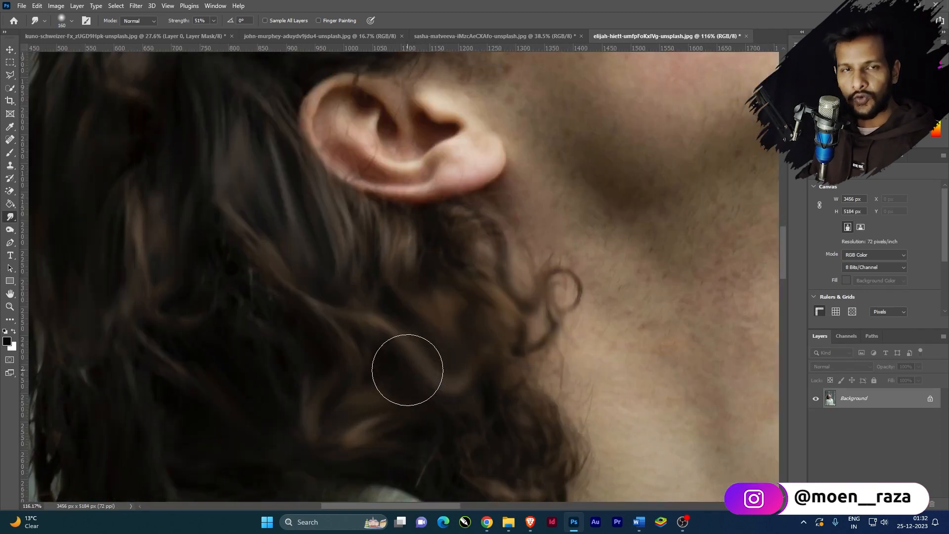
scroll(390, 352, down, 4)
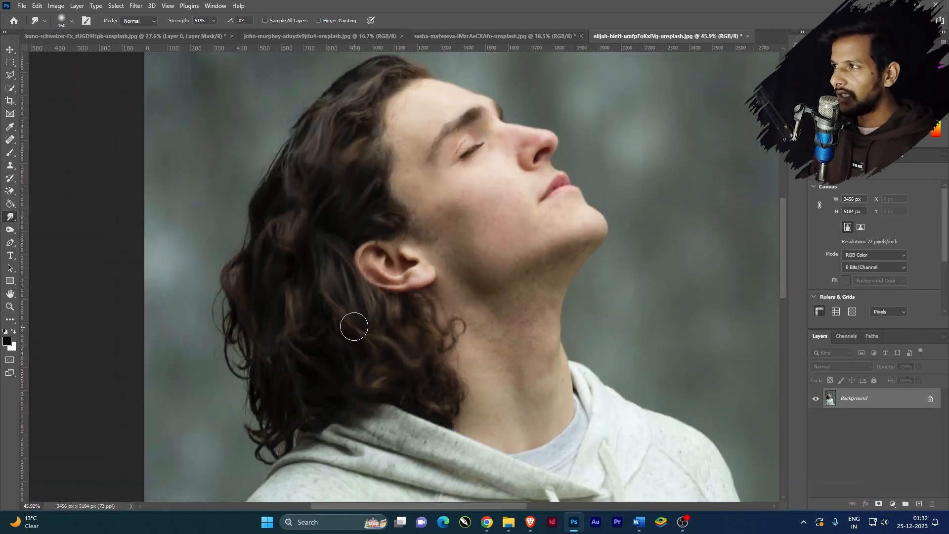
Step: Create a white 1920 x 1080 px document at 72 ppi and paint horizontal black and blue strokes with the 114 px soft Brush
key(ctrl+n)
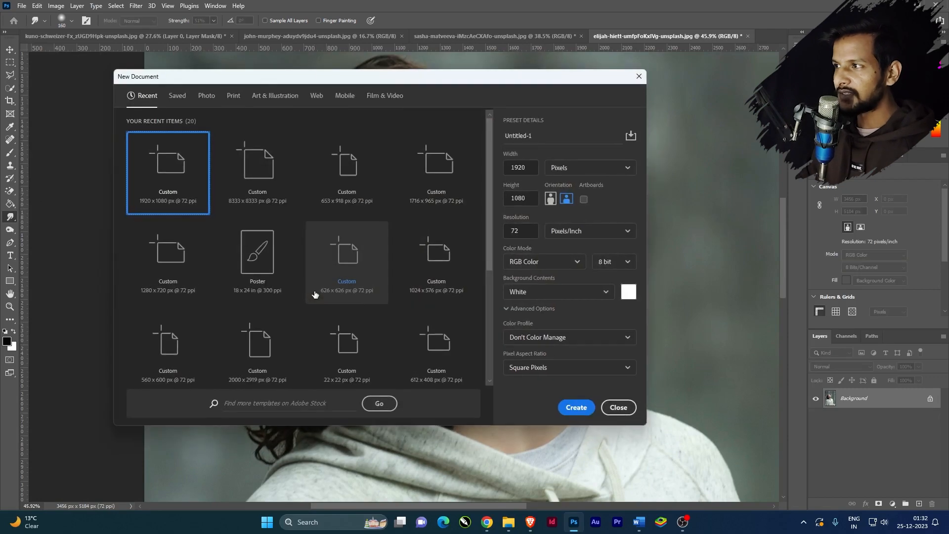
key(Return)
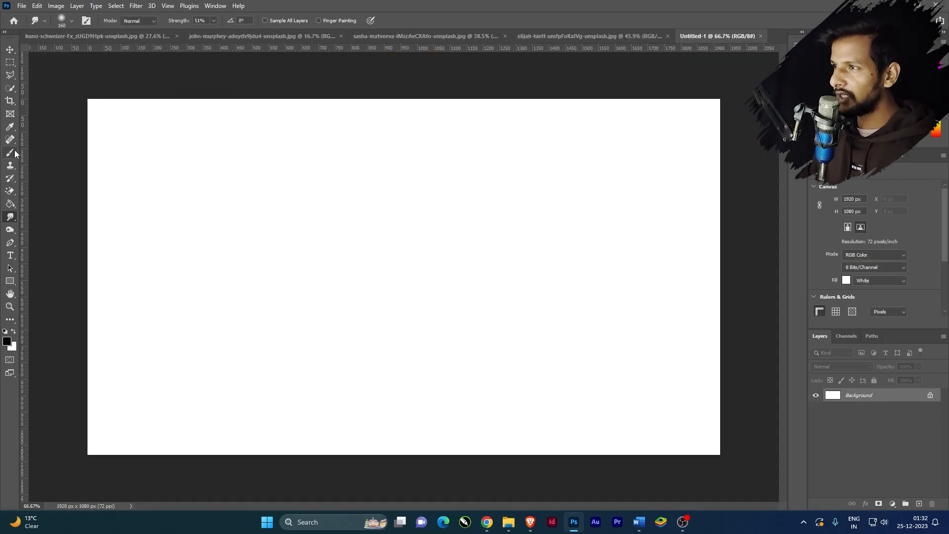
click(10, 152)
drag(296, 237, 481, 237)
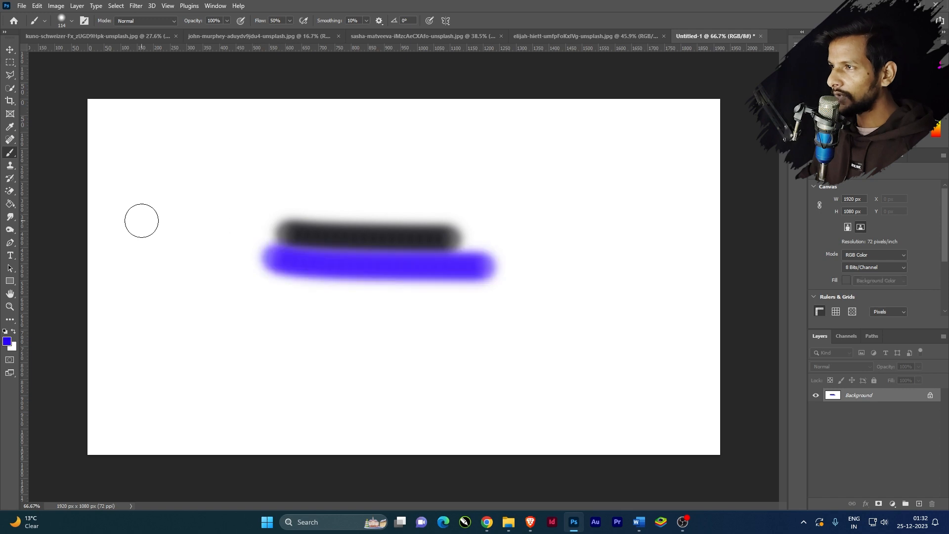